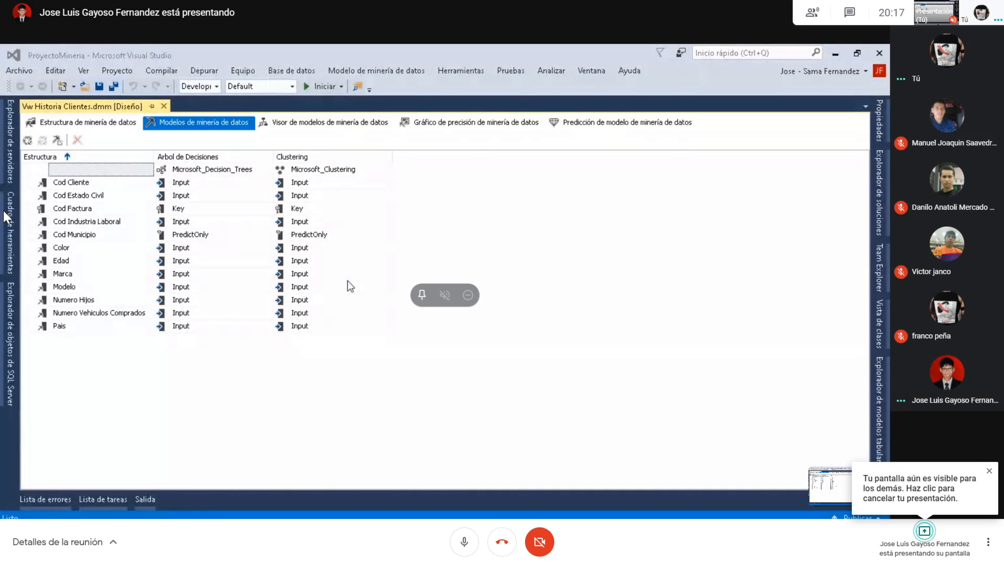
Step: Review the usage of Cod Cliente, Cod Factura and Cod Municipio in the Clustering mining model
left_click(299, 183)
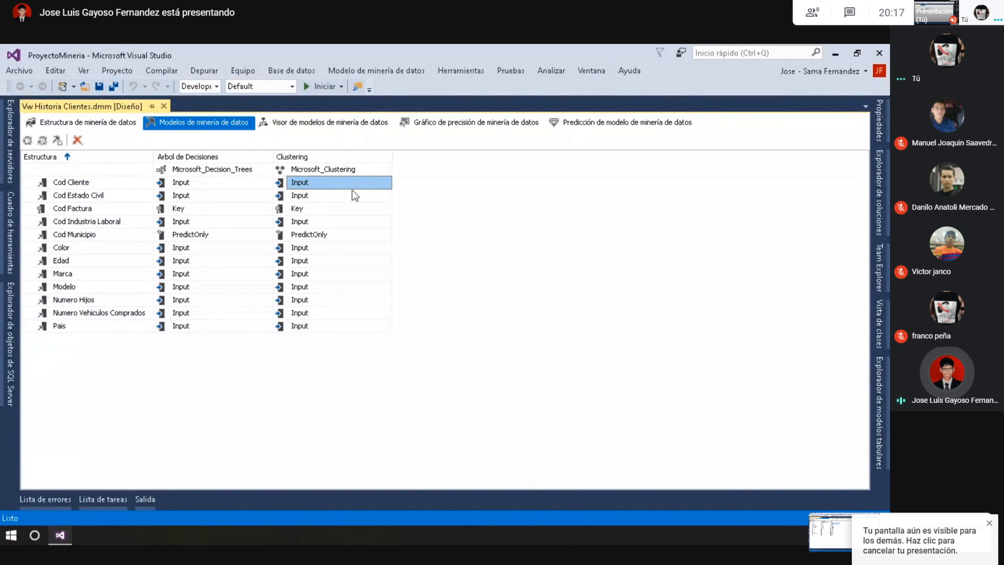
left_click(320, 209)
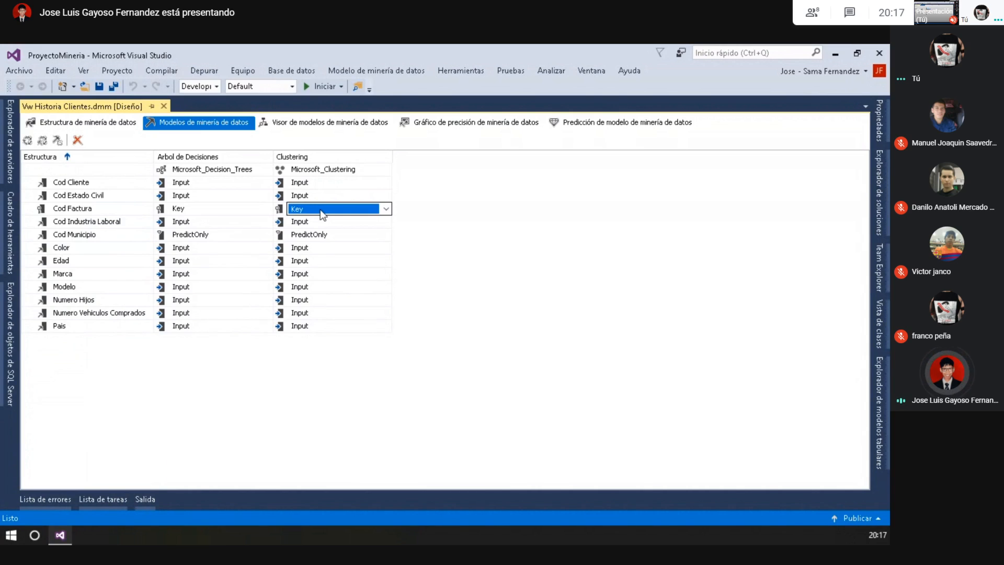
left_click(437, 234)
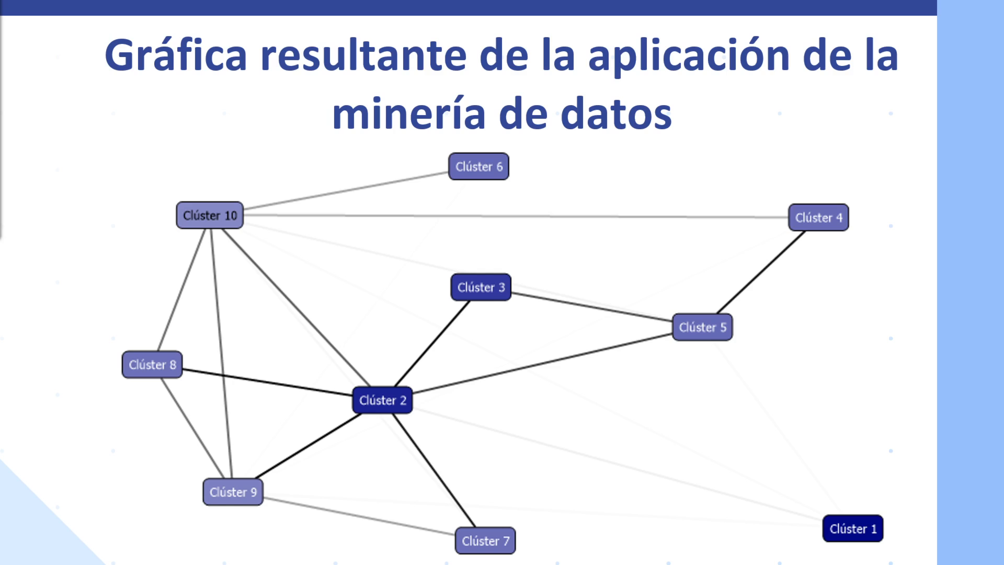
left_click(337, 234)
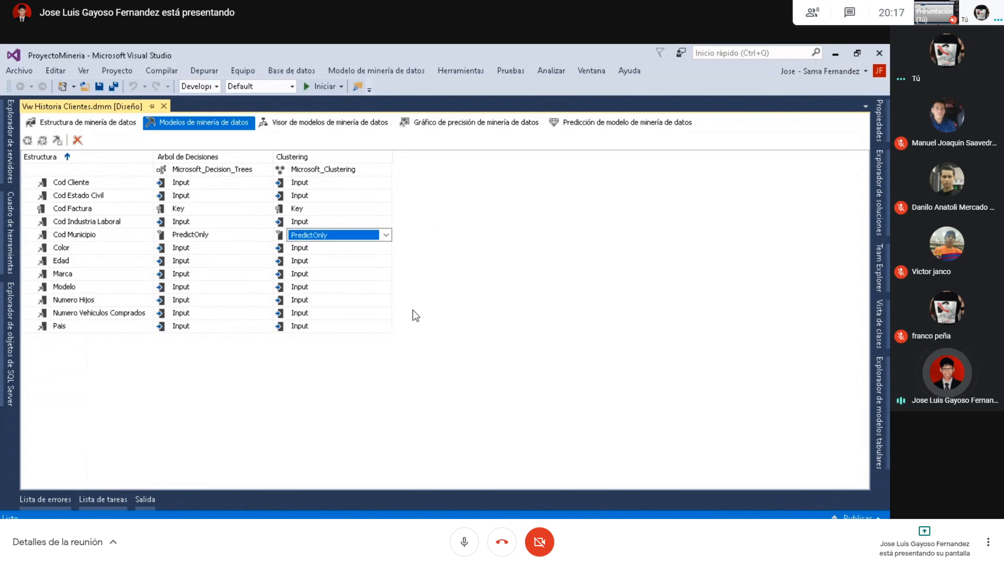
Step: Open the mining model viewer and shade the cluster diagram by Cod Municipio with the state Promedio (21 - 39)
left_click(305, 126)
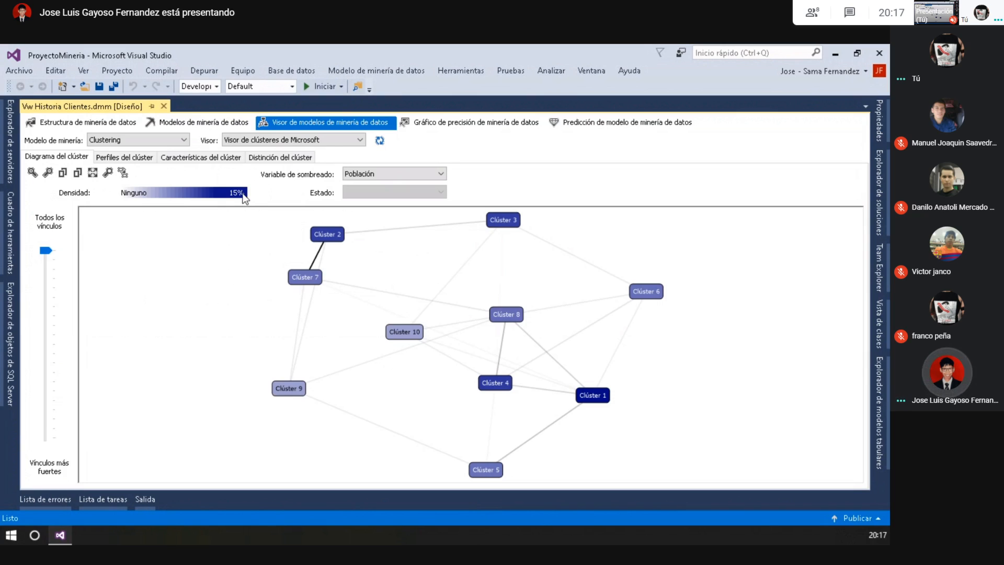
left_click(394, 180)
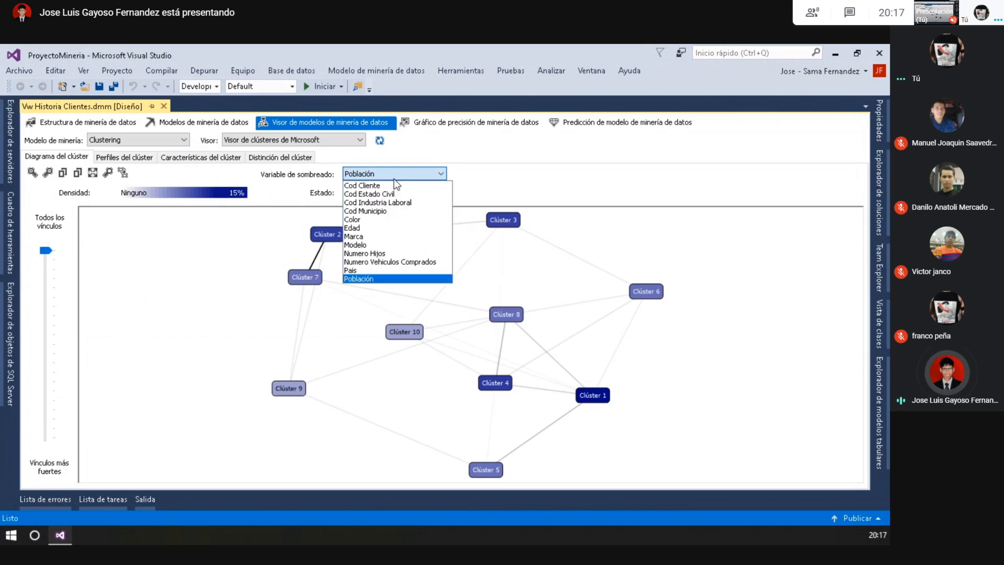
left_click(381, 212)
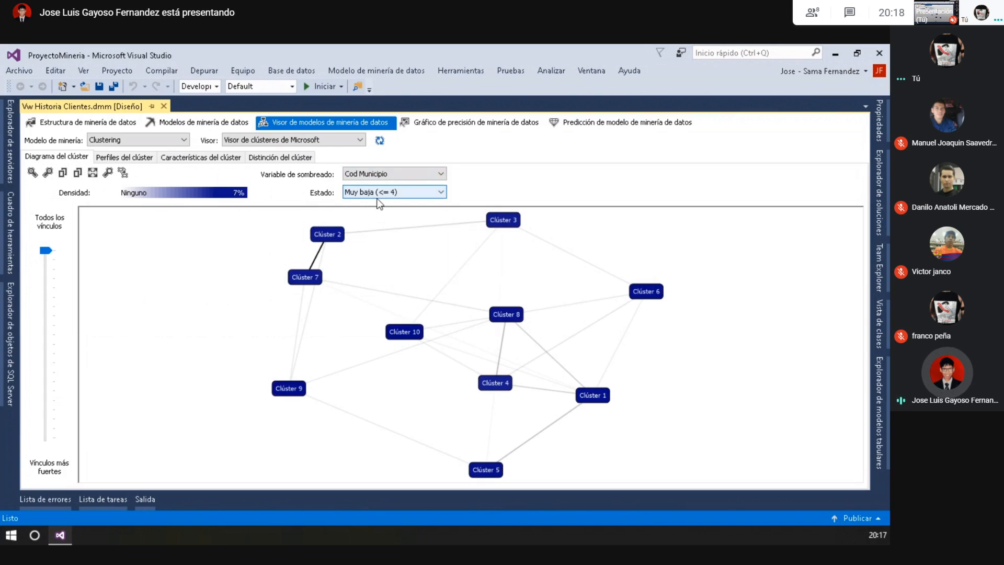
left_click(376, 194)
left_click(376, 214)
left_click(389, 192)
left_click(383, 221)
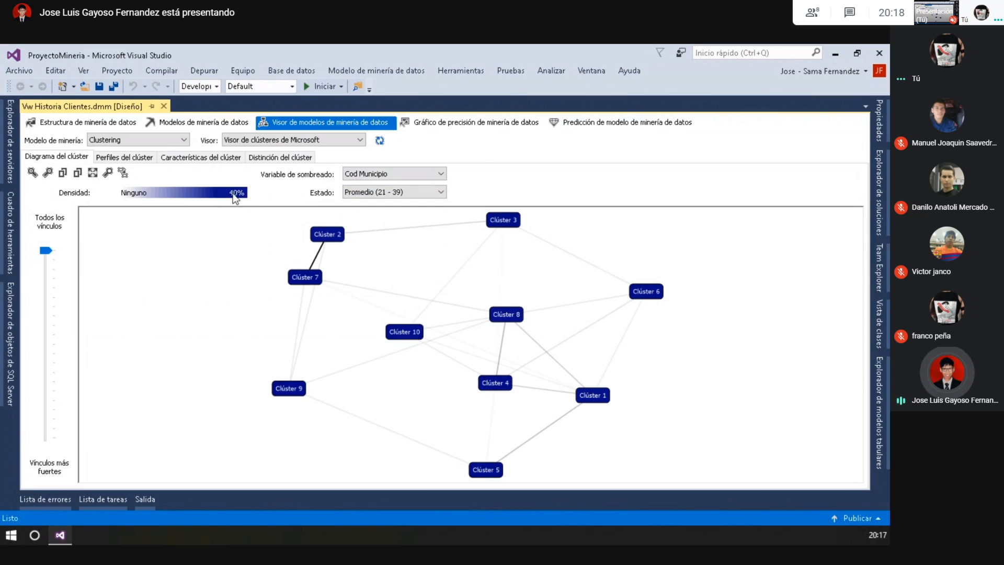
Step: Shade the cluster diagram by Cod Estado Civil with the state Promedio (2 - 4)
left_click(368, 175)
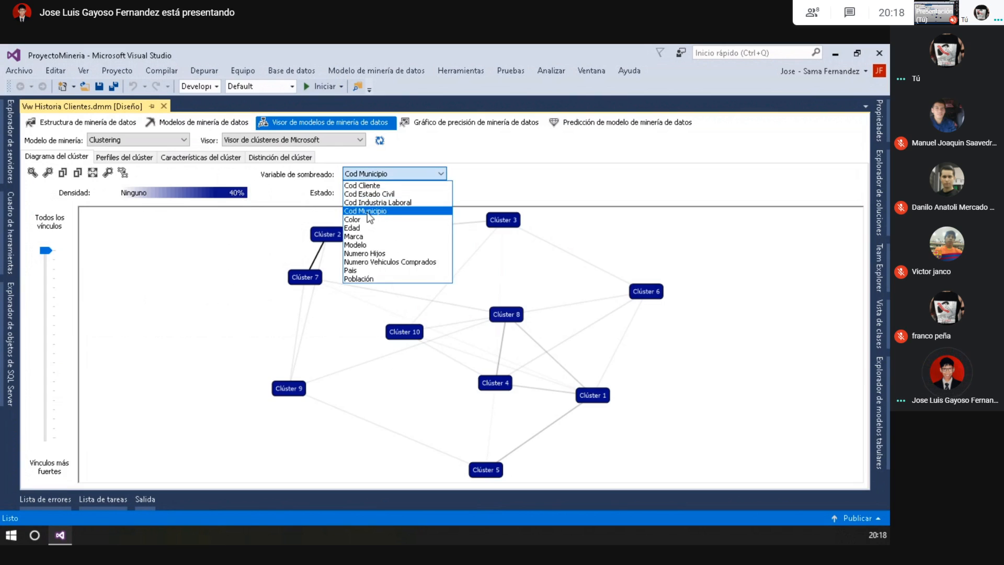
left_click(376, 195)
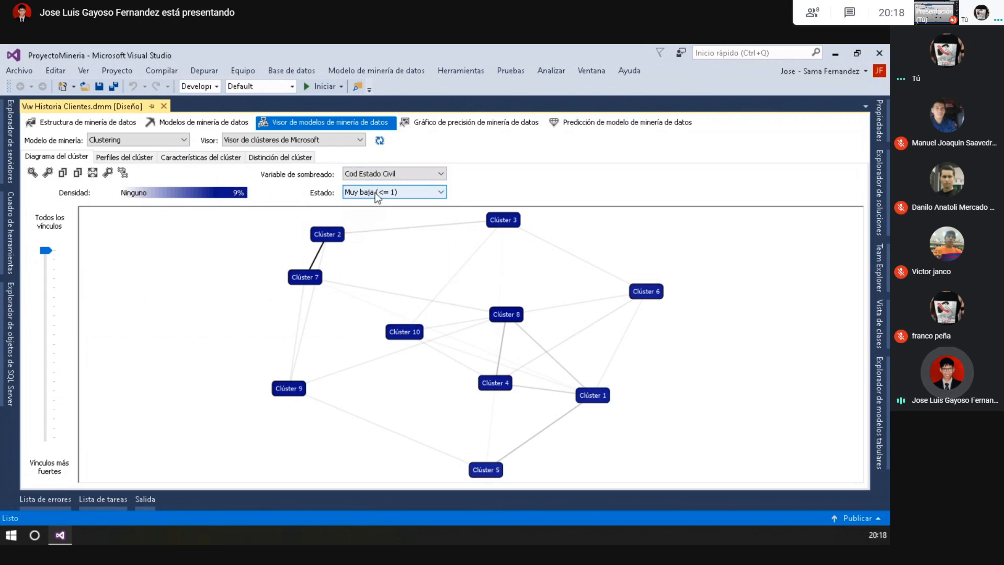
left_click(363, 196)
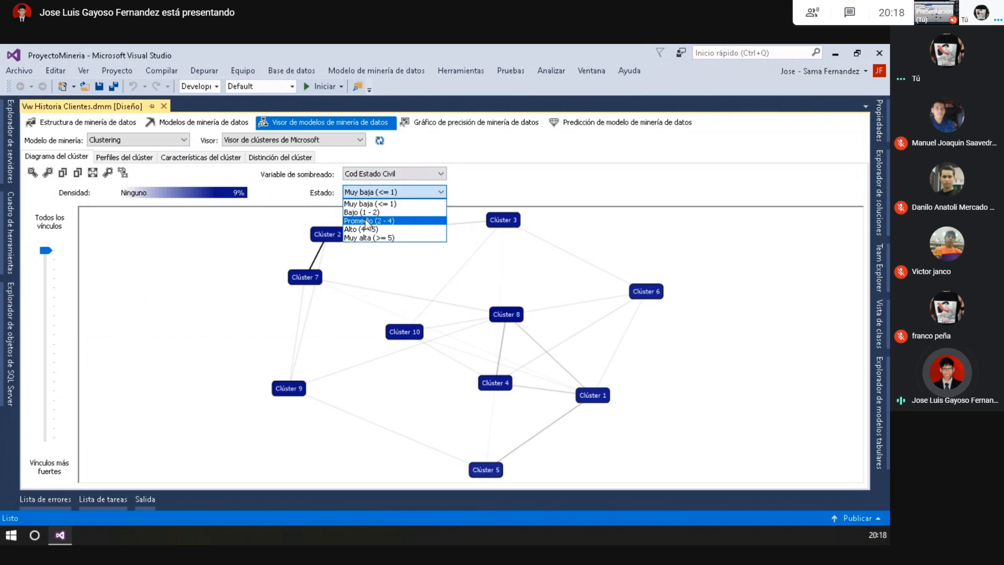
left_click(367, 220)
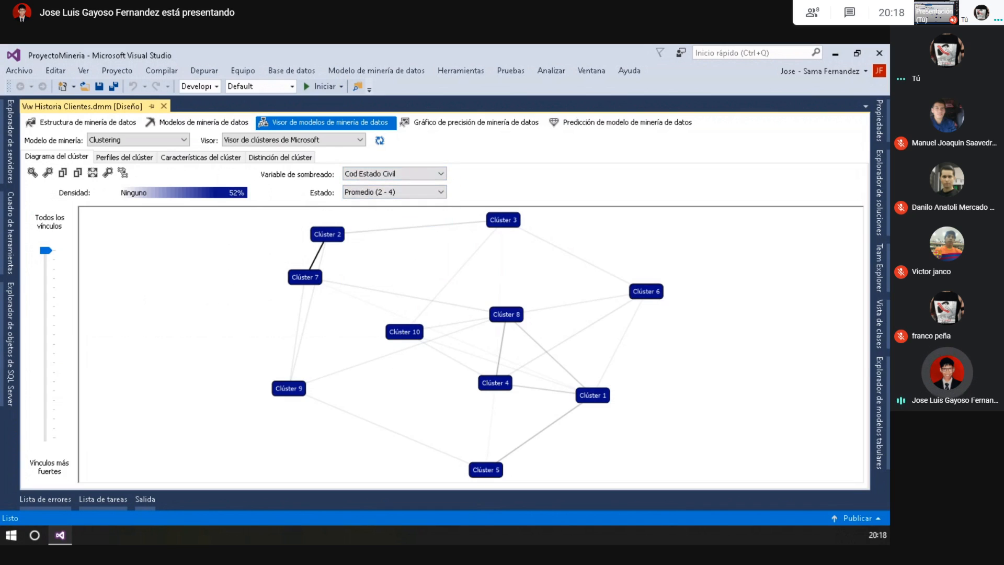
Step: Shade the cluster diagram by Pais and compare the density for Guatemala and Mexico
left_click(397, 173)
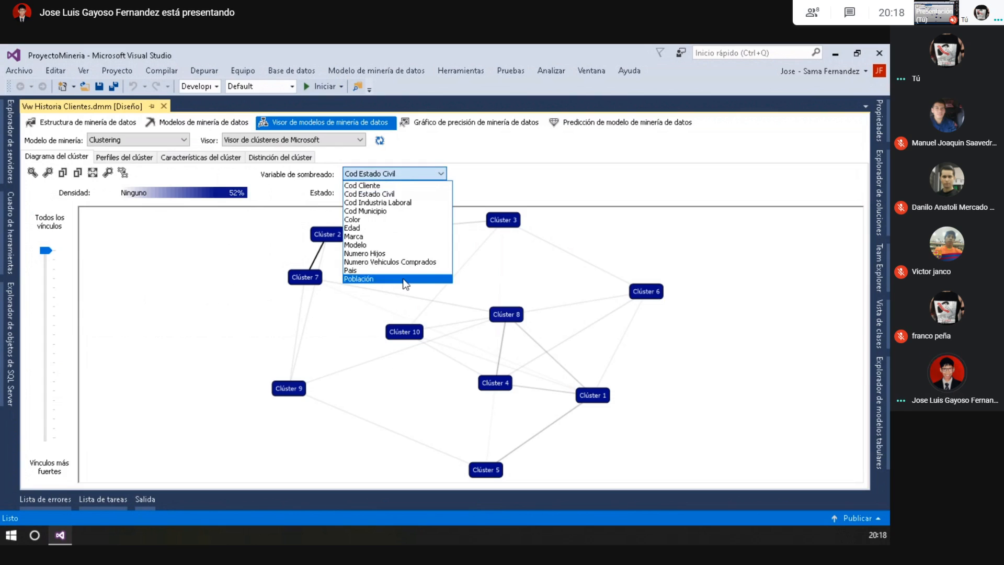
left_click(395, 269)
left_click(386, 195)
left_click(386, 195)
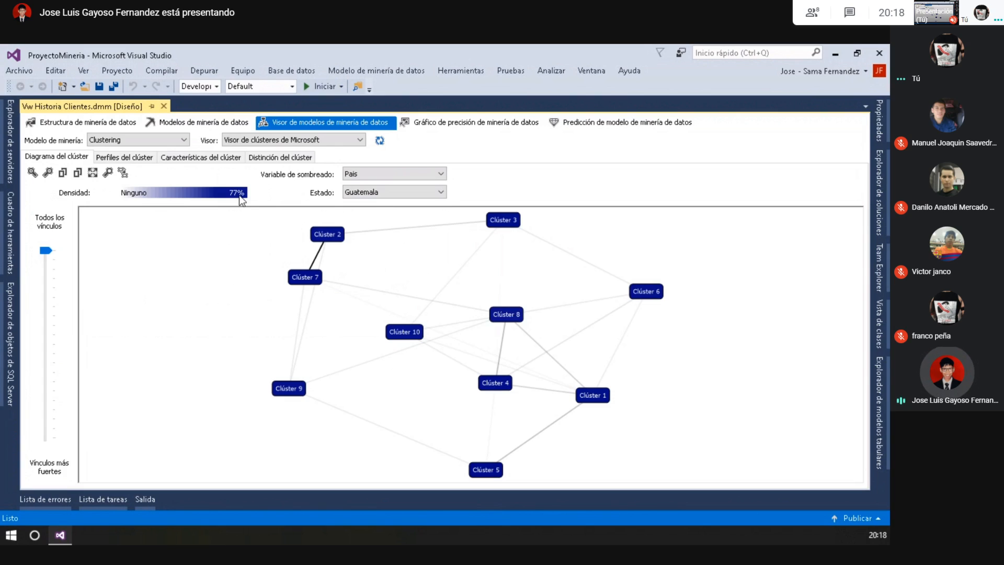
left_click(361, 192)
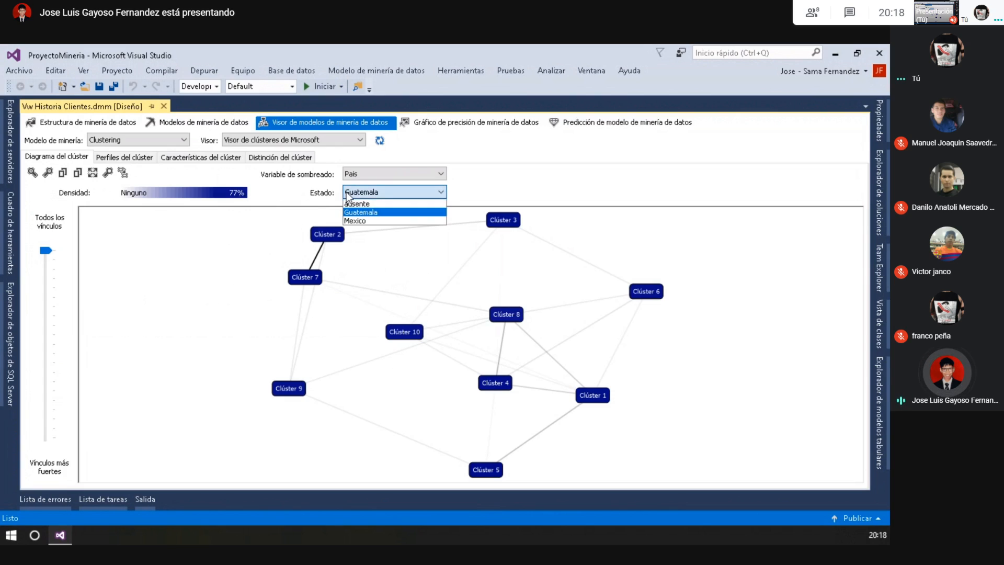
left_click(361, 221)
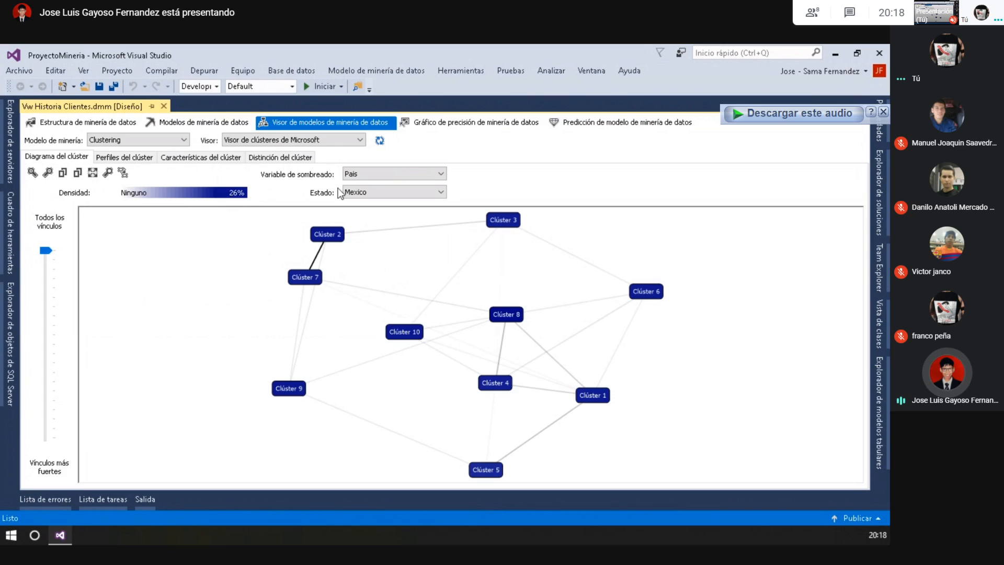
Step: Shade the cluster diagram by Marca, highlight Clúster 6's links for BMW, and switch the state to Ford
left_click(371, 175)
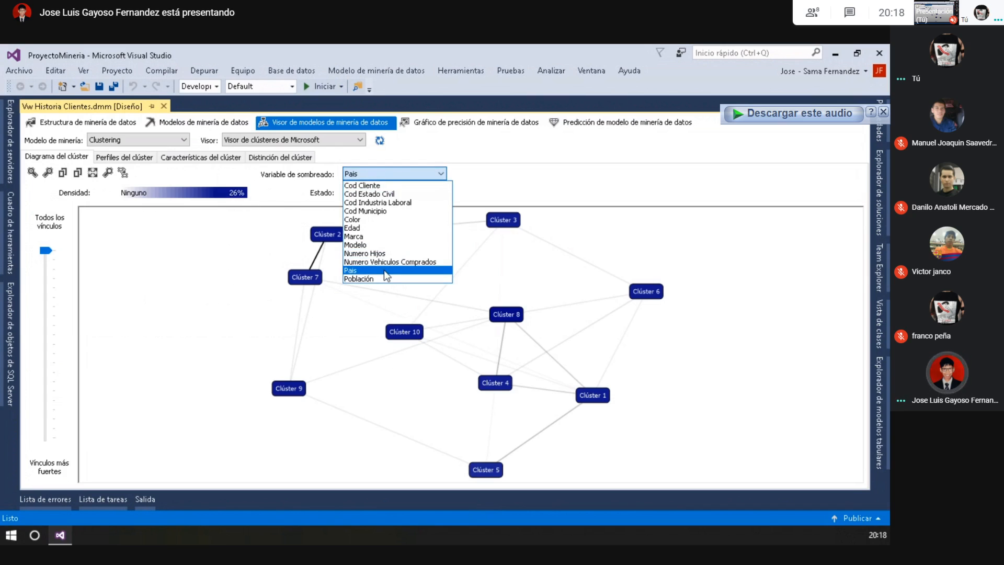
left_click(371, 236)
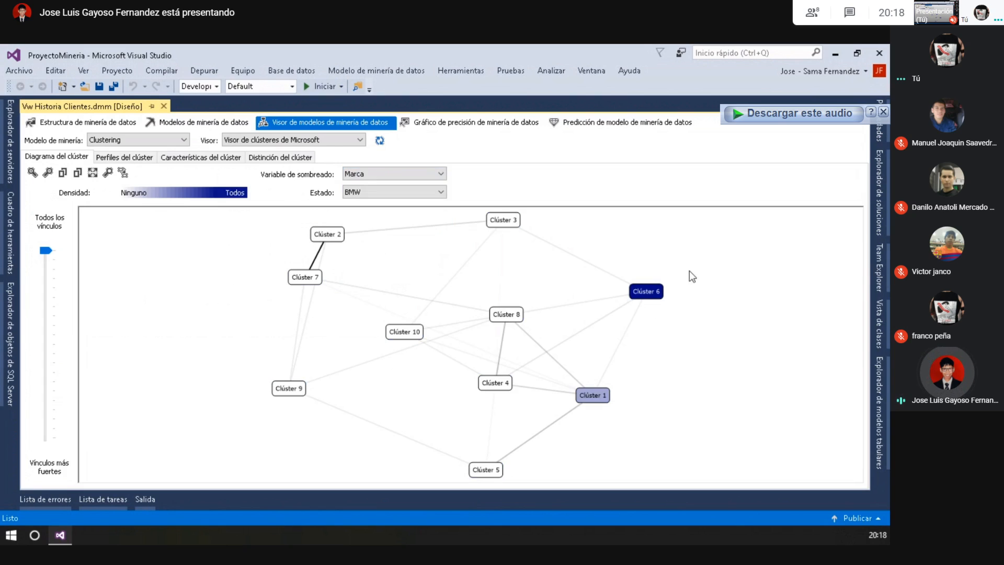
left_click(652, 298)
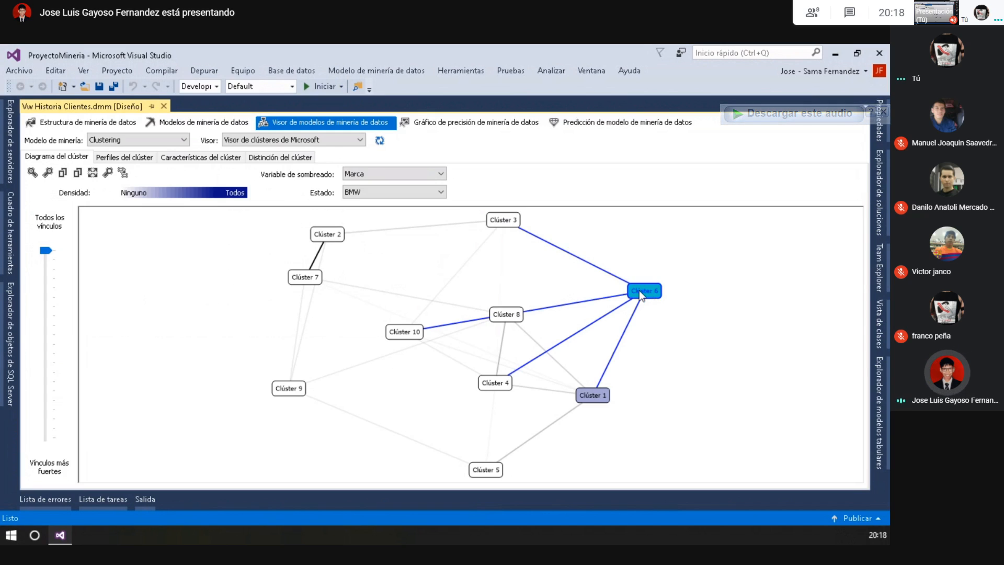
left_click(661, 247)
left_click(441, 192)
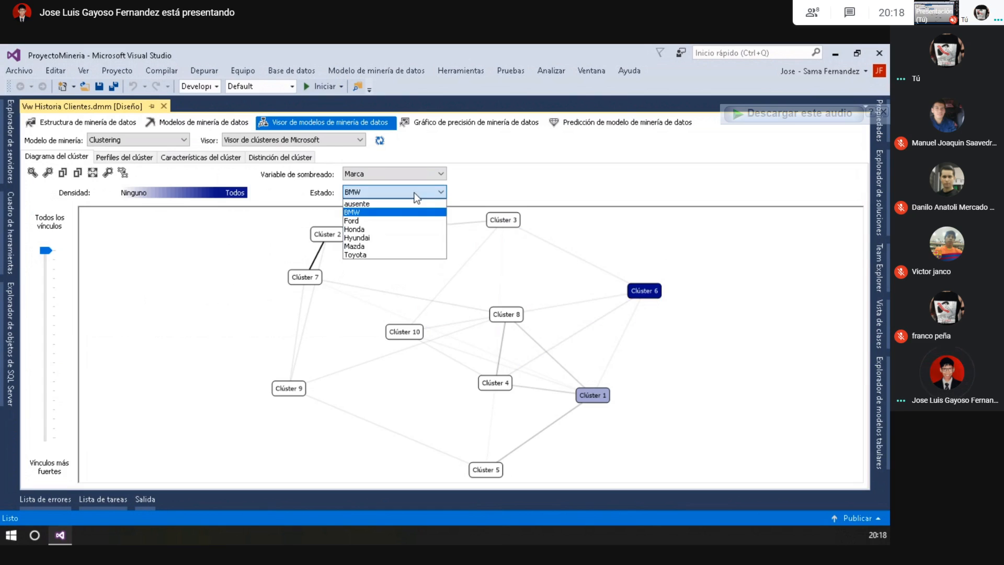
left_click(368, 220)
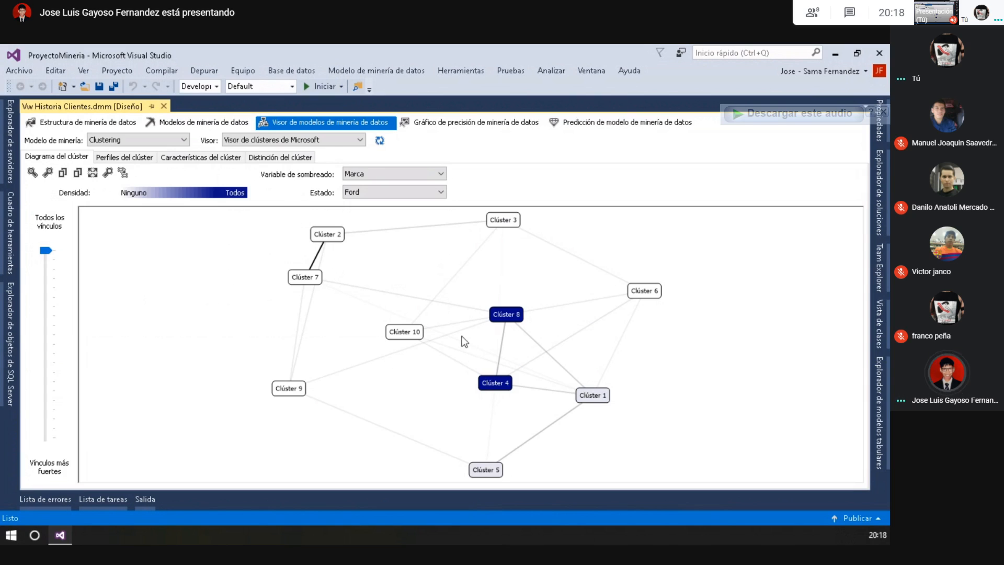
Step: Open the cluster profiles and inspect Clúster 1's legend for Cod Estado Civil, Numero Hijos, Numero Vehiculos Comprados and Pais
left_click(120, 160)
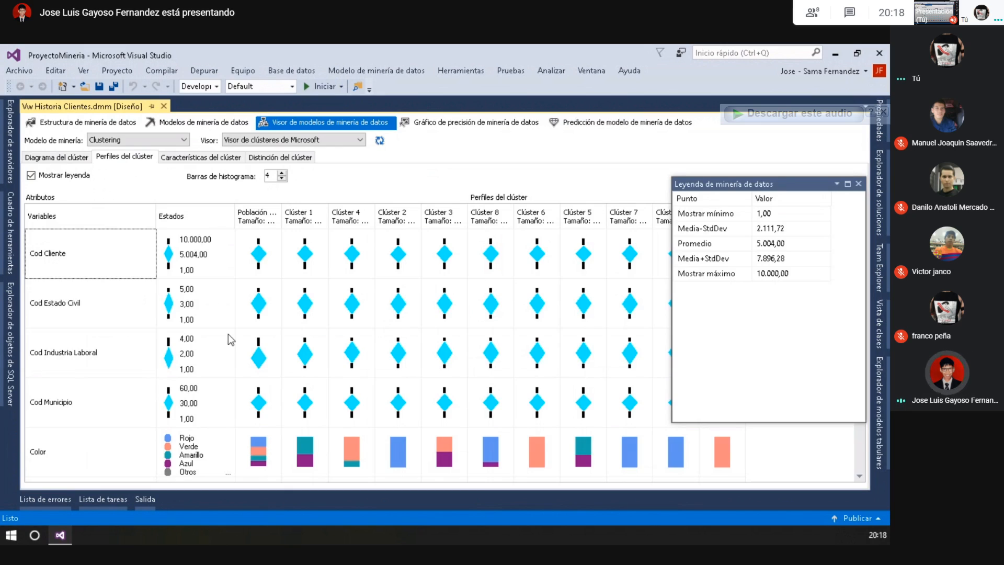
left_click(310, 312)
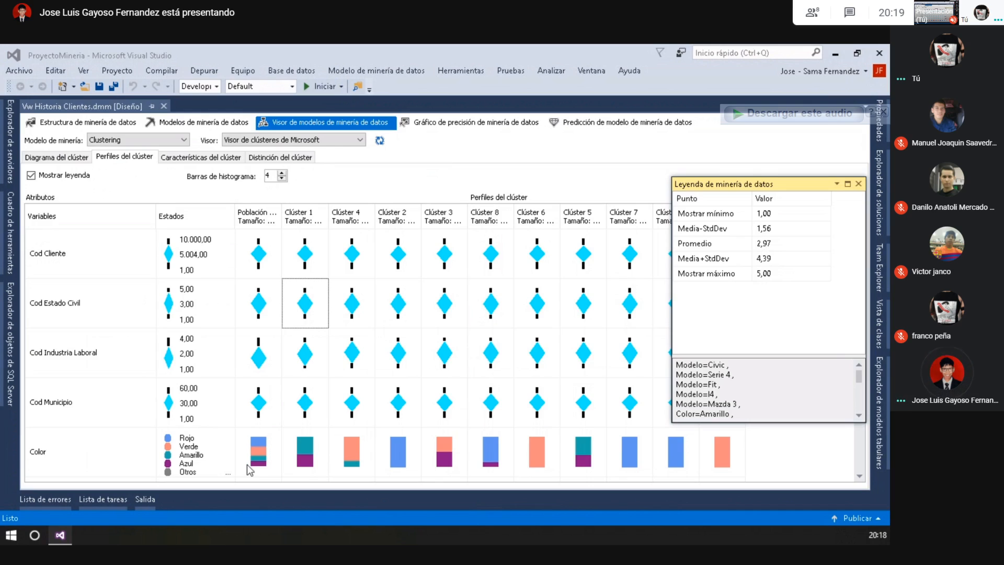
scroll(291, 443, "down", 5)
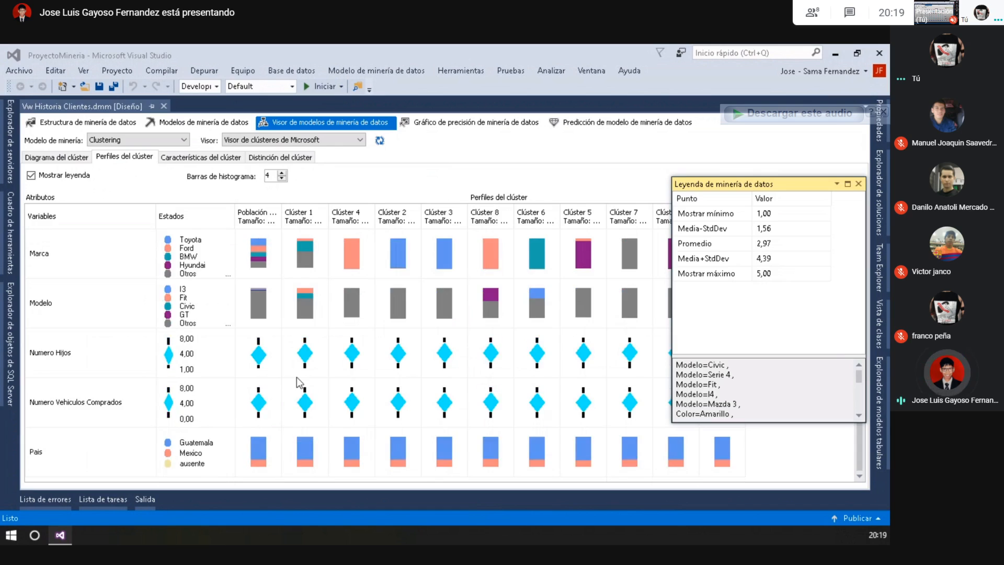
left_click(308, 366)
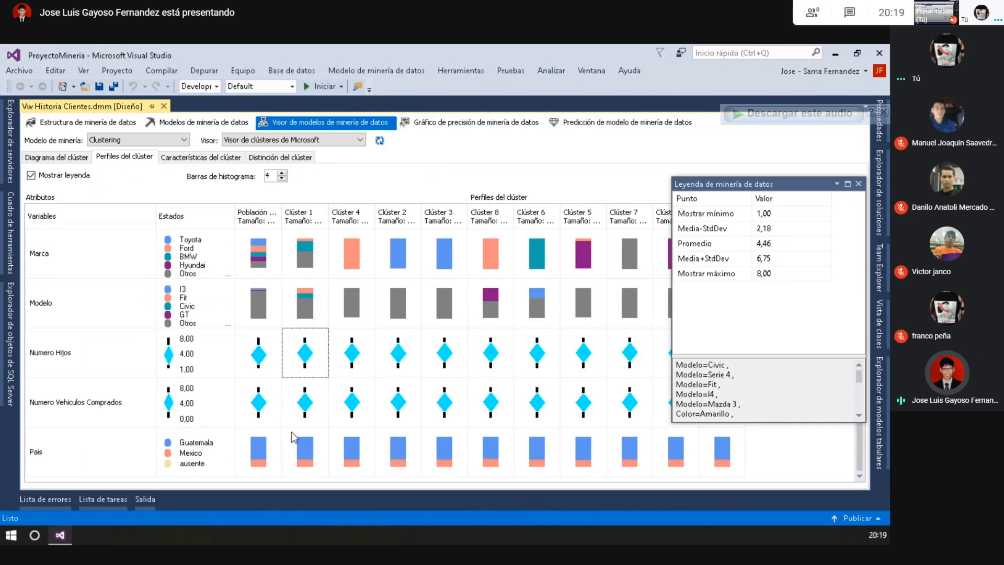
left_click(313, 408)
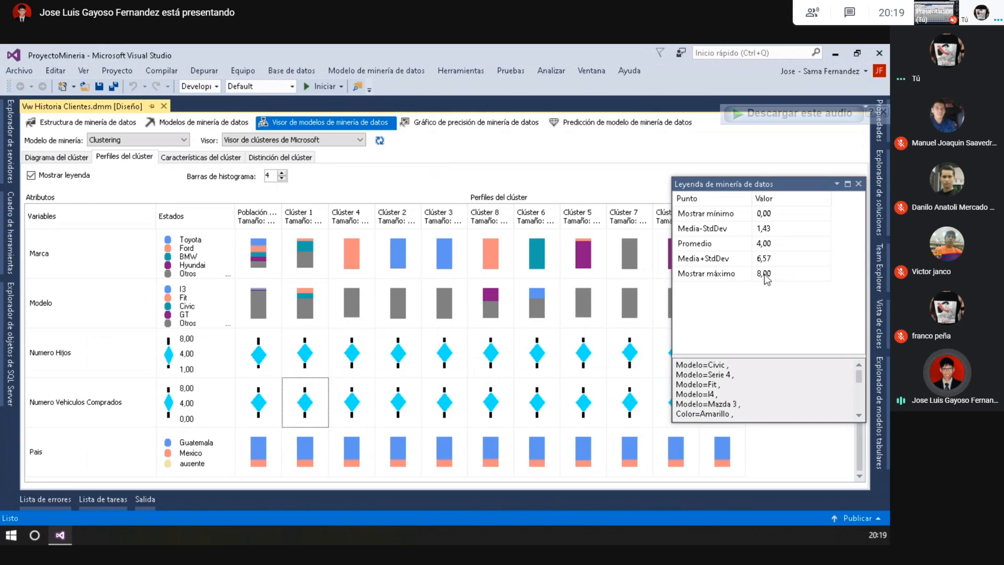
left_click(771, 245)
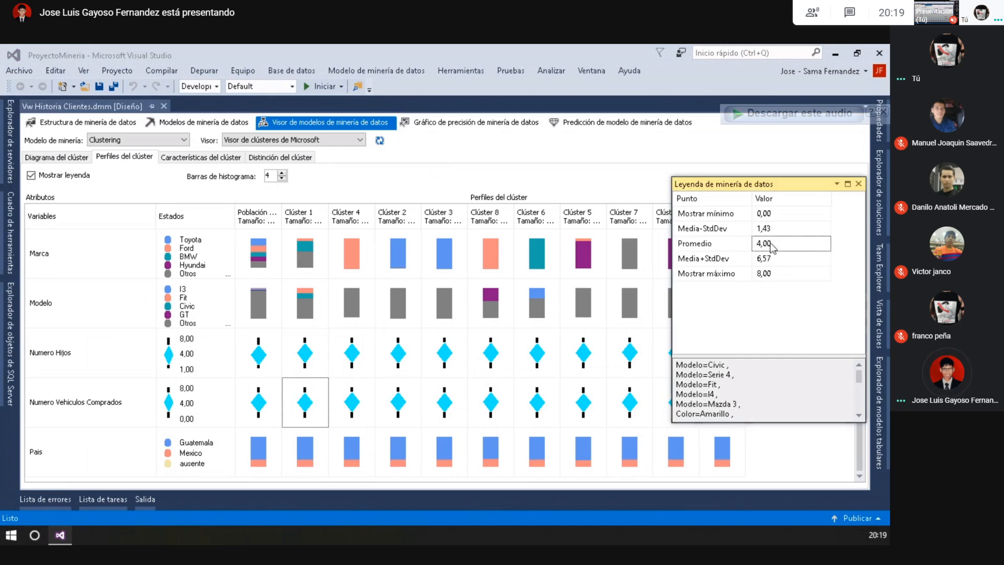
left_click(307, 444)
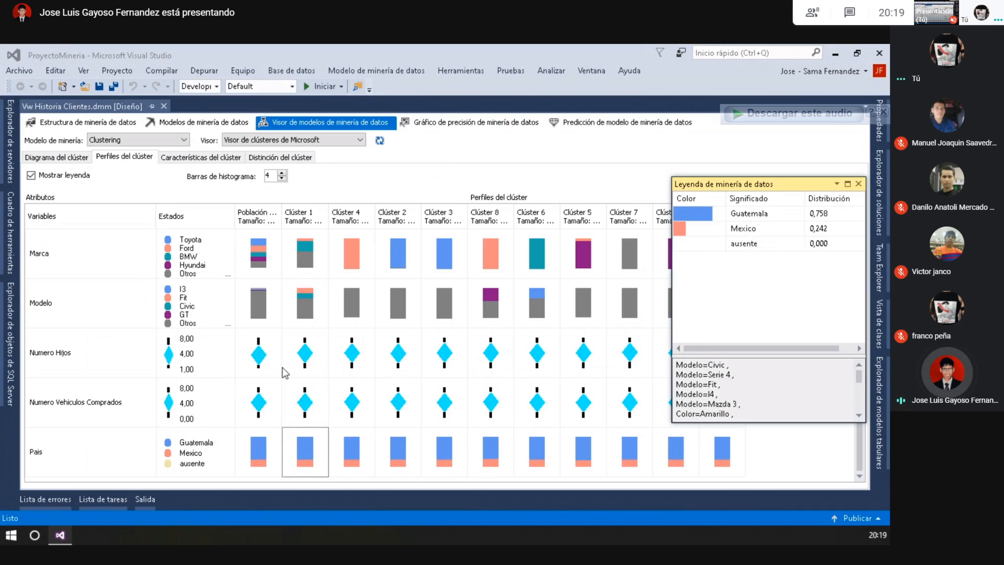
Step: Inspect Clúster 1's Marca and Modelo distributions in the legend, picking out the Honda and Fit entries
left_click(310, 254)
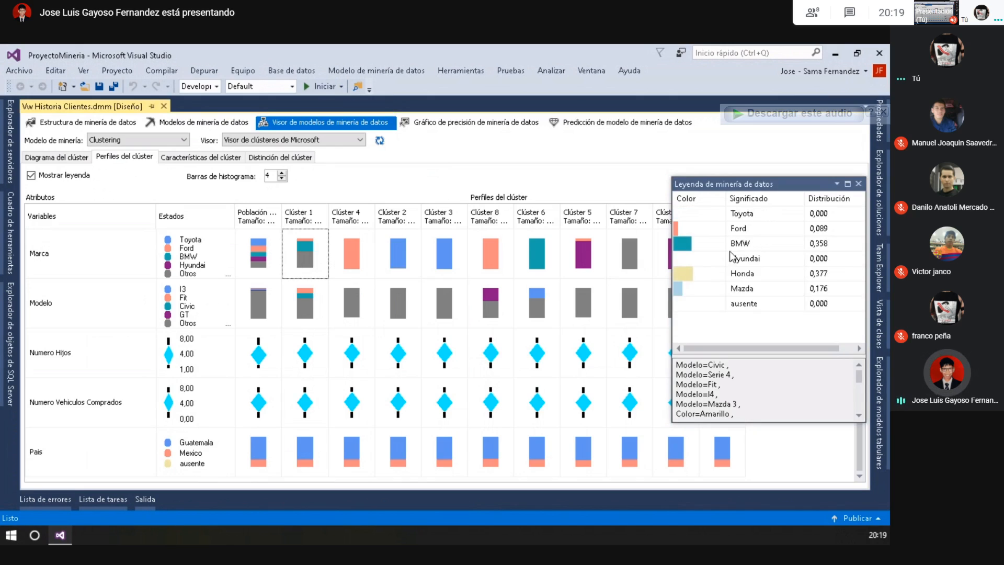
left_click(750, 273)
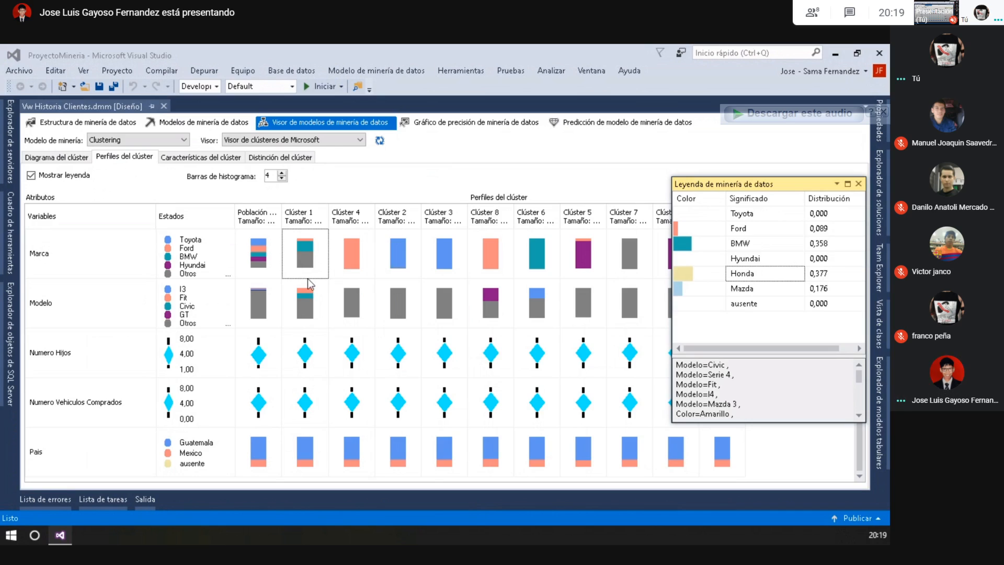
left_click(298, 306)
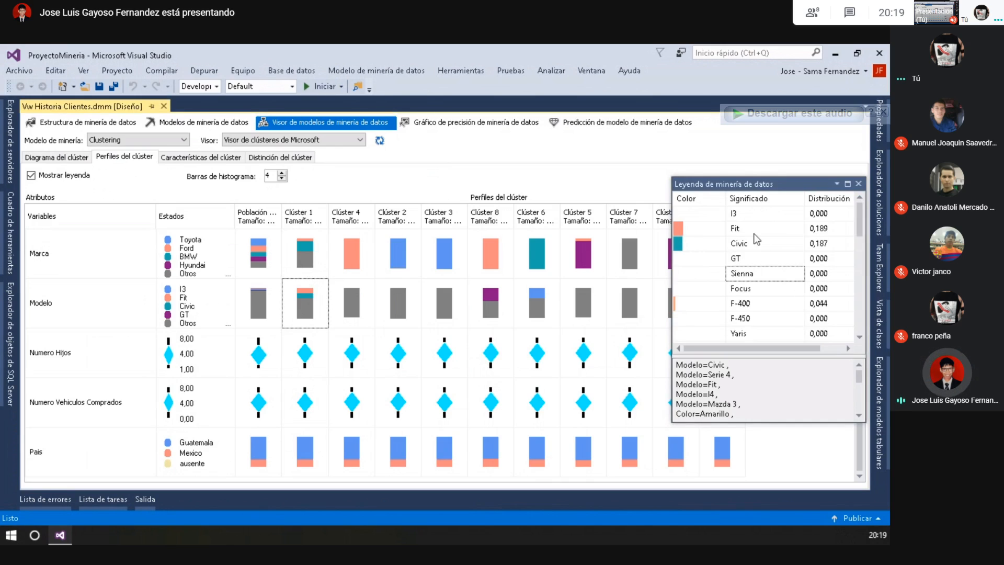
left_click(770, 229)
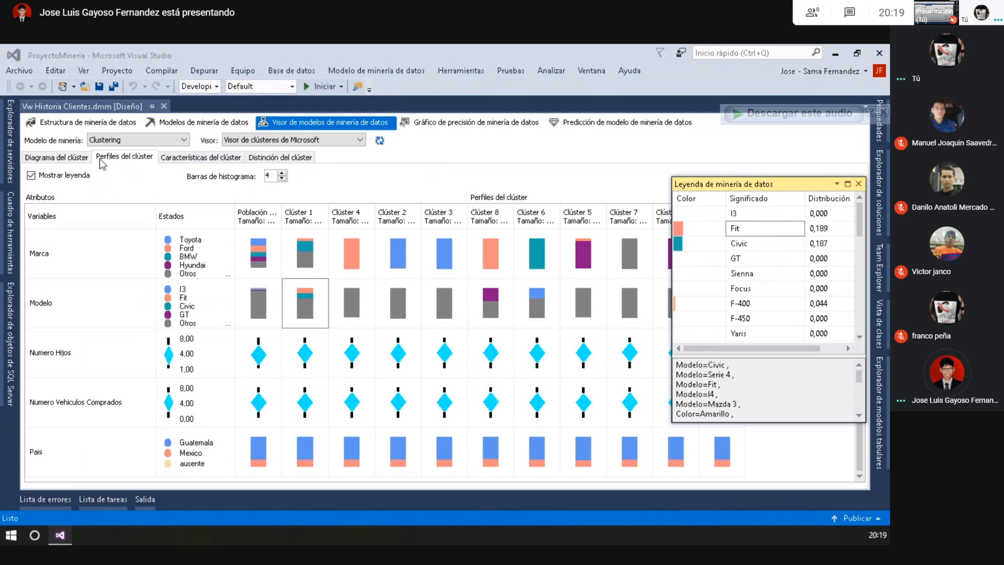
Step: Return to the cluster diagram, restrict it to near the strongest links, shade it by Población, and check Clúster 7's population
left_click(55, 157)
left_click_drag(45, 258, 49, 420)
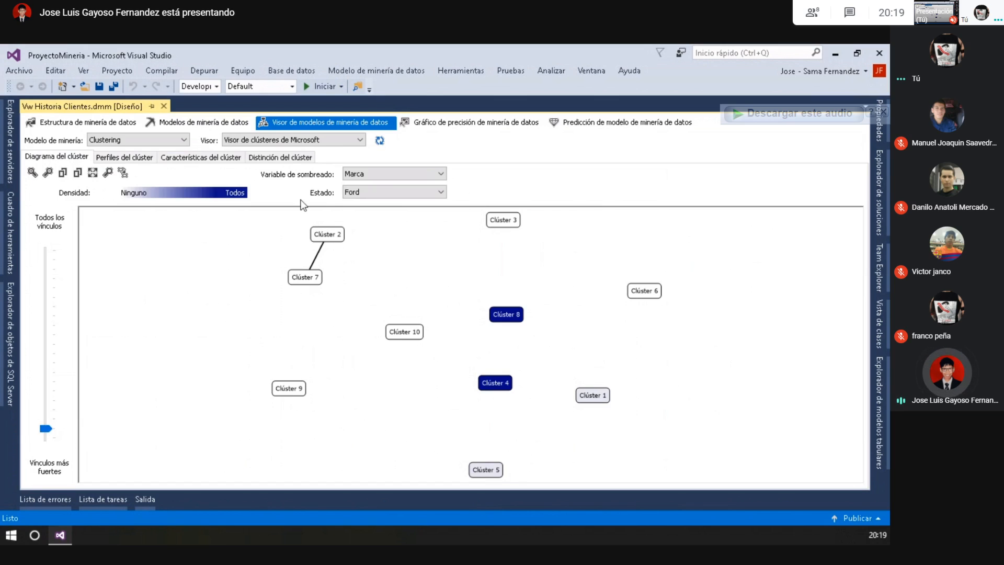
left_click(379, 172)
left_click(379, 279)
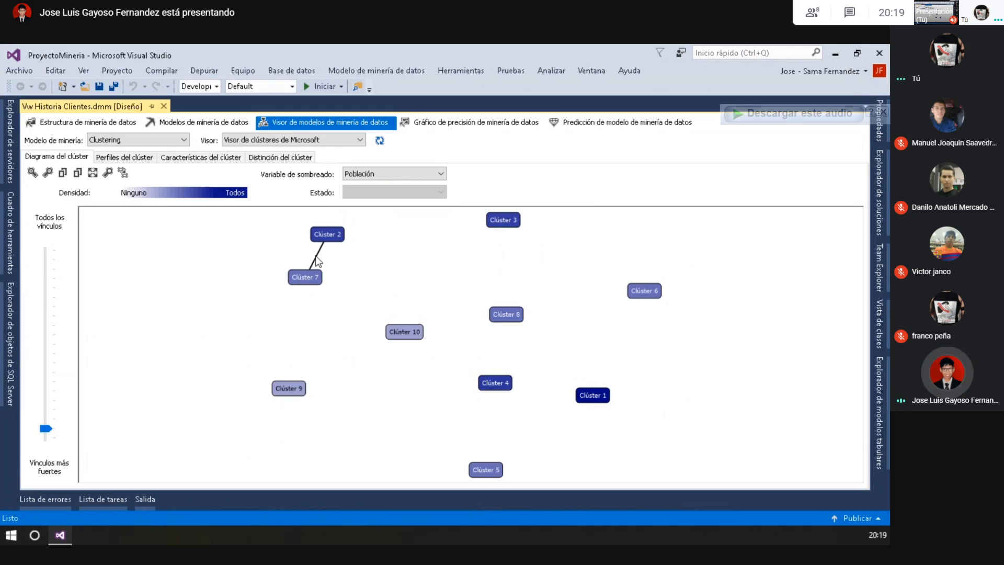
mouse_move(313, 282)
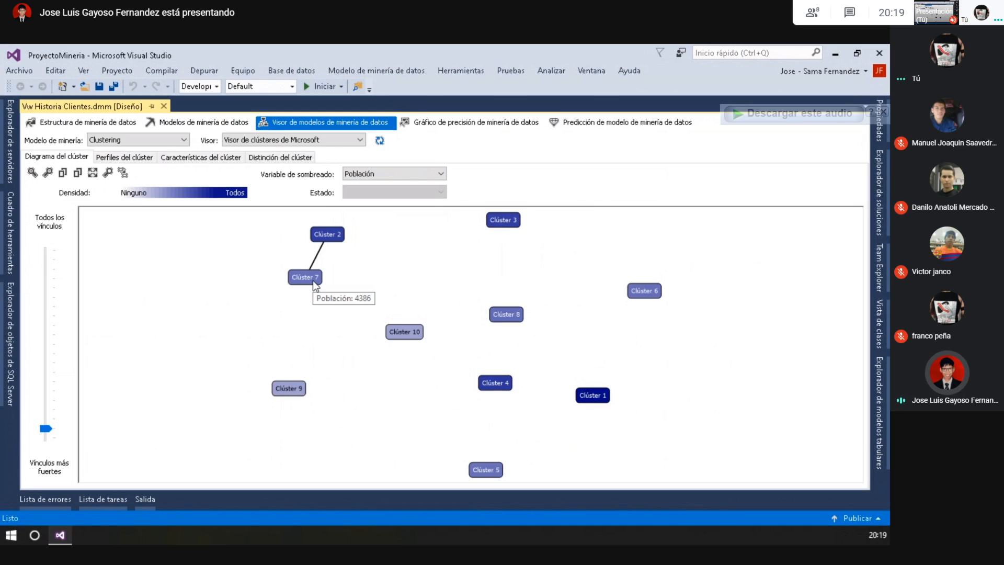
Step: Open the cluster discrimination view and compare Clúster 2 against Clúster 7
left_click(262, 159)
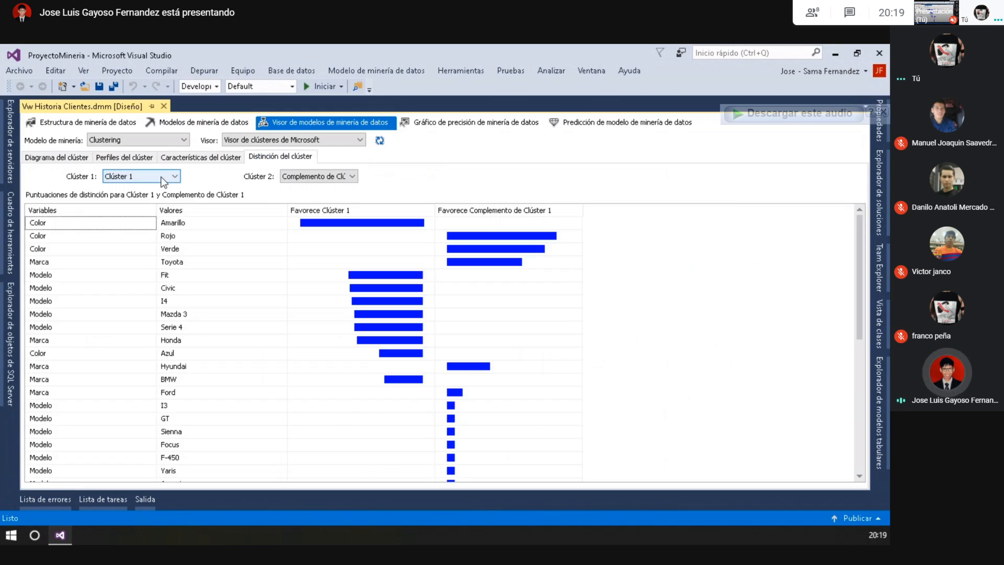
left_click(140, 176)
left_click(132, 206)
left_click(299, 178)
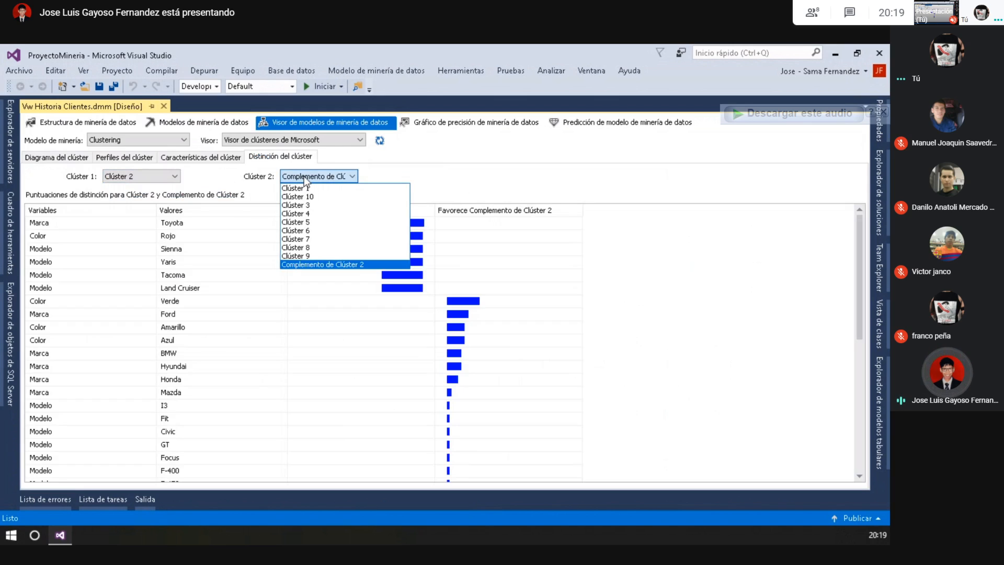
left_click(306, 239)
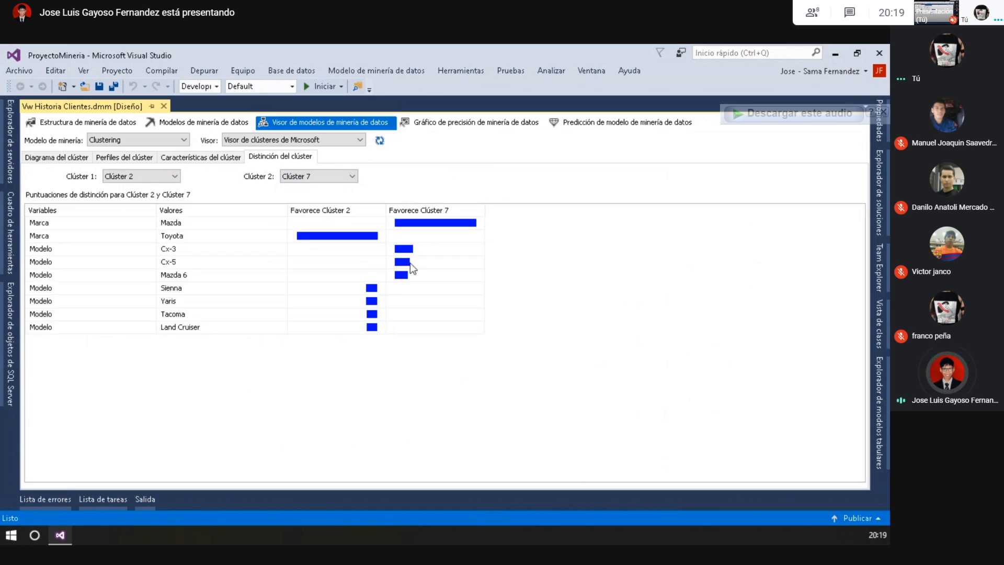
Step: Inspect the Marca rows of the comparison, Mazda favouring Clúster 7 and Toyota favouring Clúster 2
left_click(427, 224)
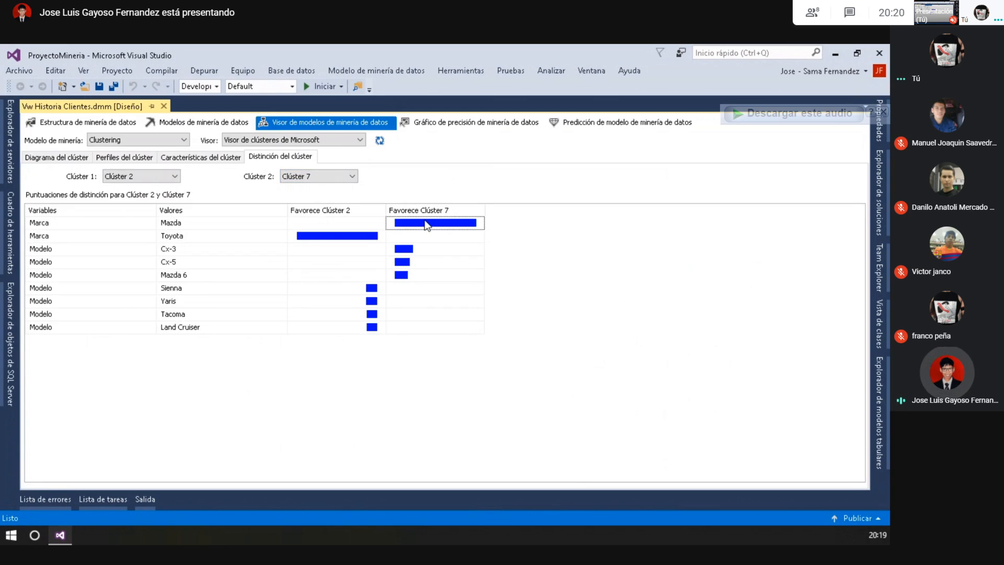
left_click(179, 224)
left_click(283, 236)
left_click(307, 238)
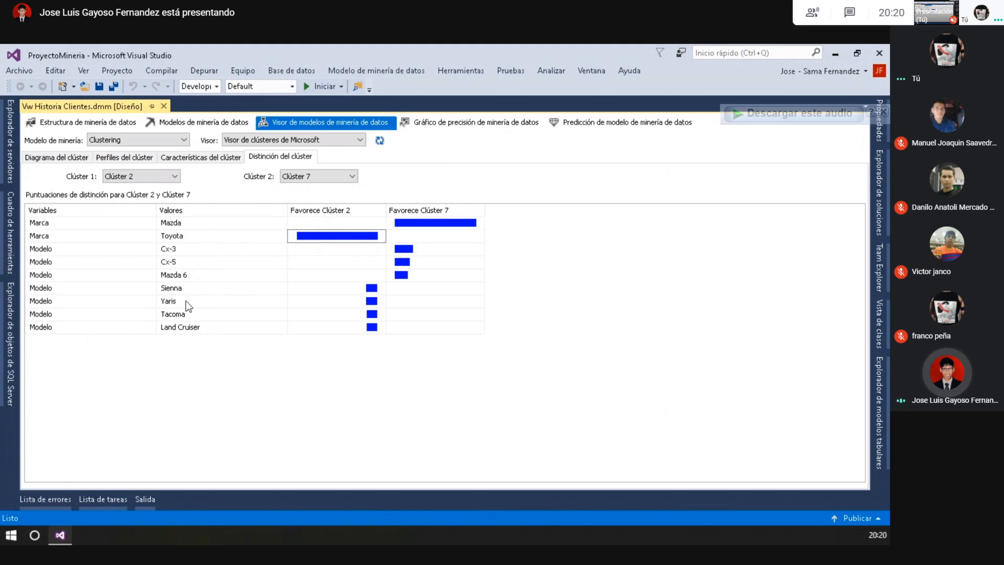
Step: Go through the Modelo rows Sienna, Yaris, Tacoma and Land Cruiser with their bars for Clúster 2
left_click(316, 317)
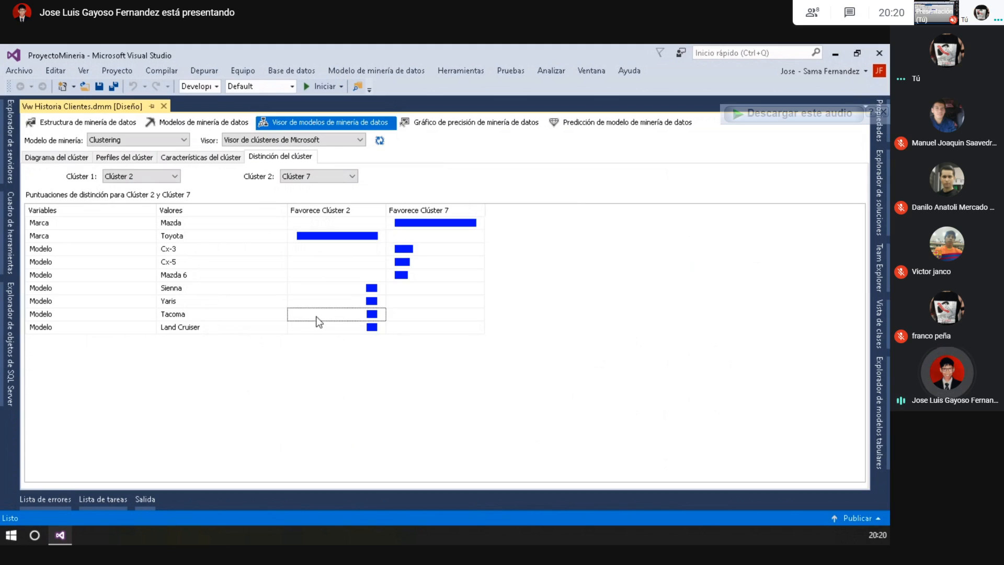
left_click(314, 288)
left_click(310, 301)
left_click(312, 314)
left_click(316, 327)
left_click(211, 290)
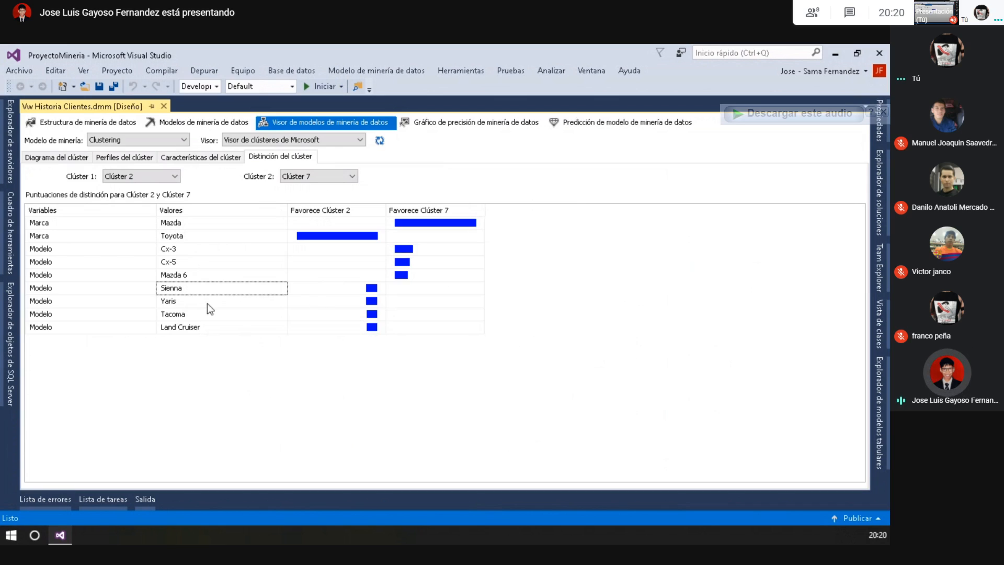
left_click(207, 303)
left_click(205, 315)
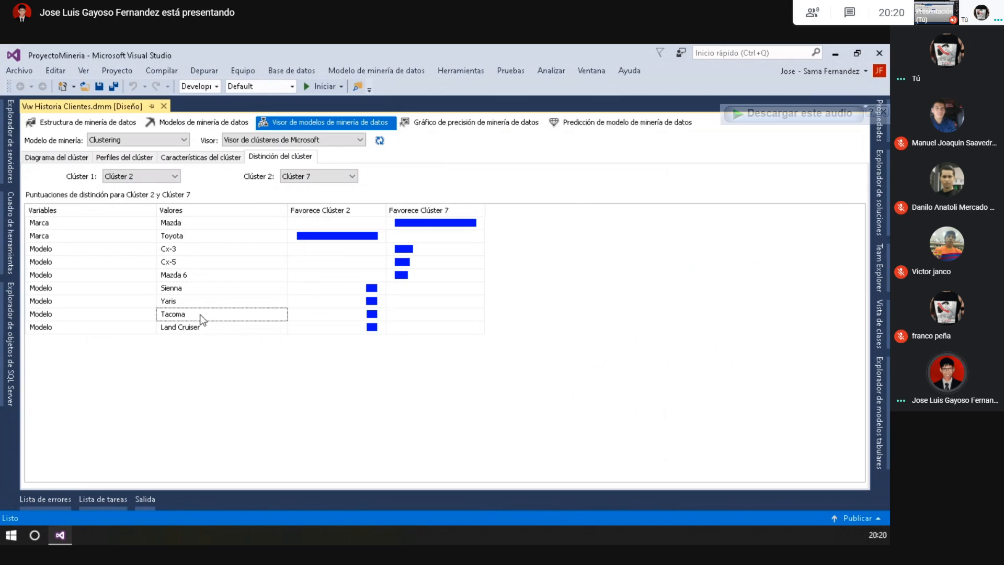
left_click(200, 327)
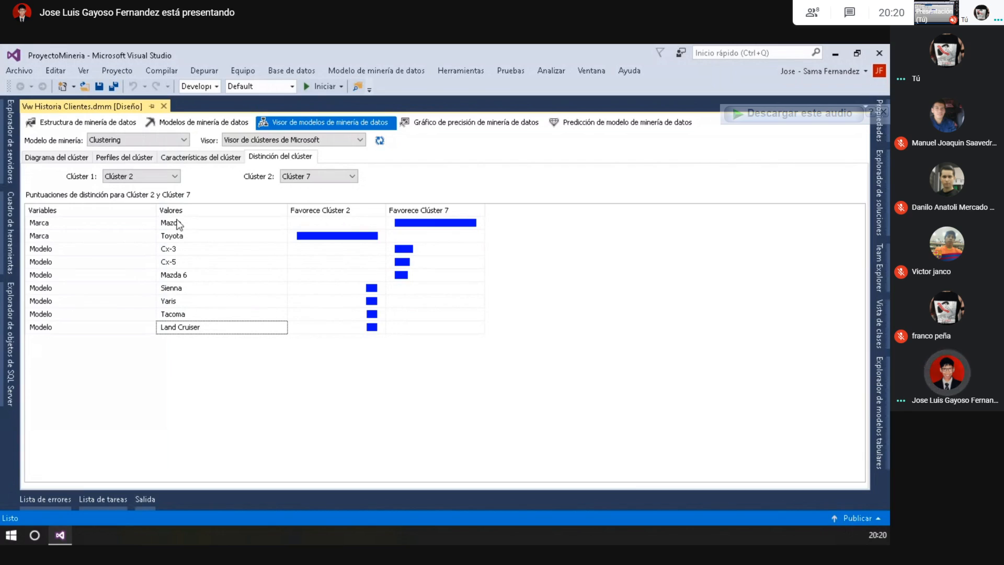
Step: Open the cluster characteristics, check the main probabilities for Población (Todo), and switch the cluster to Clúster 1
left_click(175, 157)
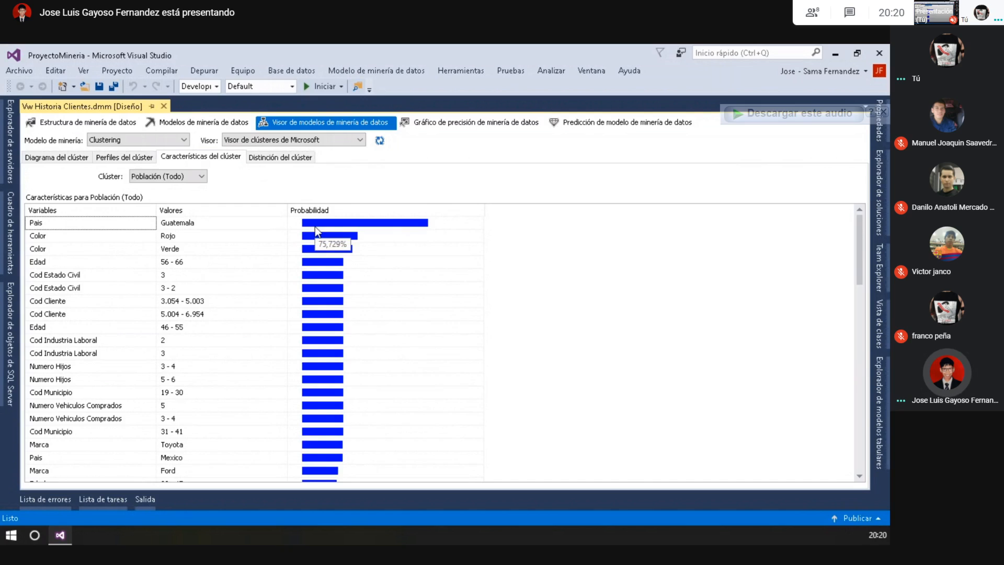
mouse_move(322, 226)
left_click(273, 221)
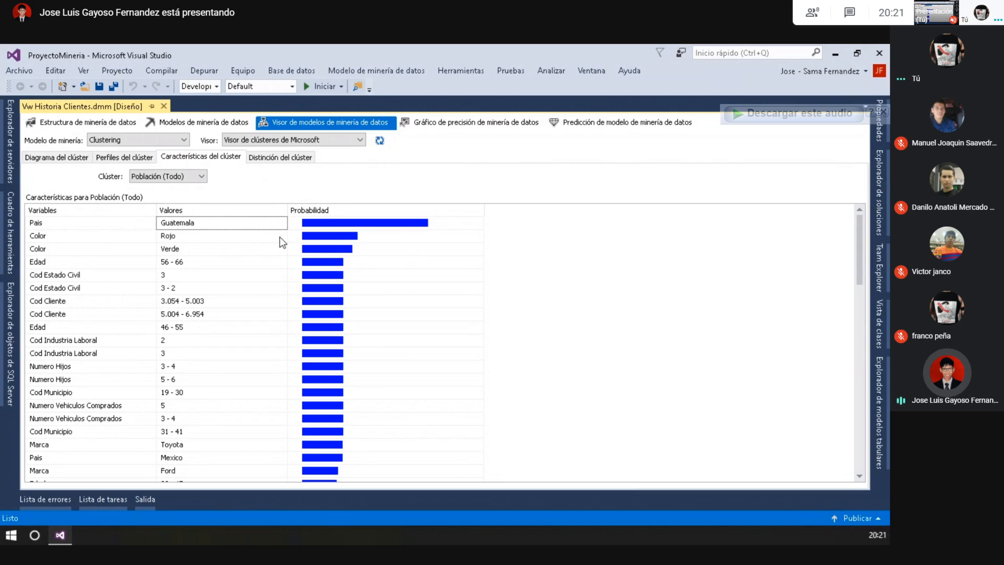
mouse_move(316, 249)
mouse_move(324, 266)
left_click(184, 178)
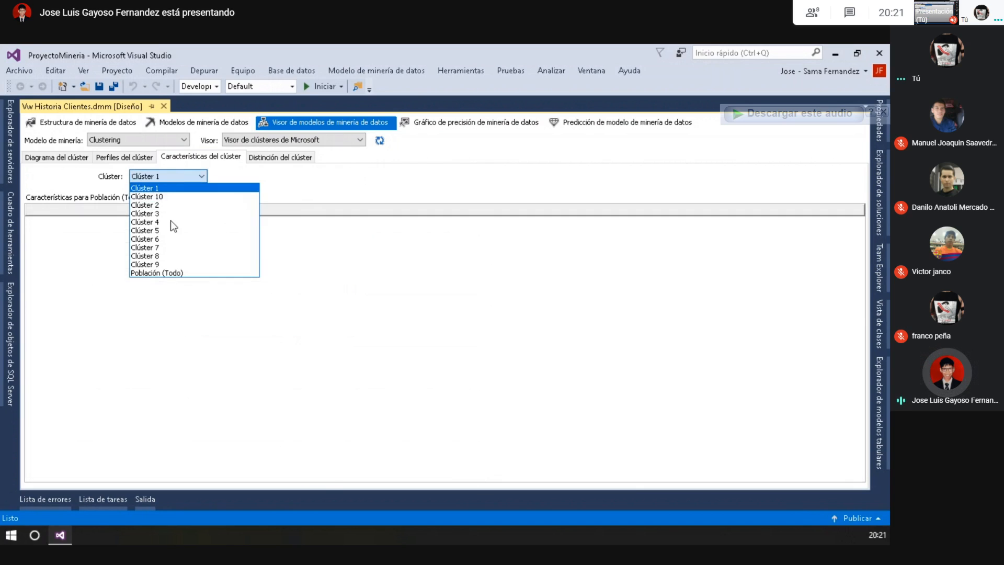
left_click(154, 189)
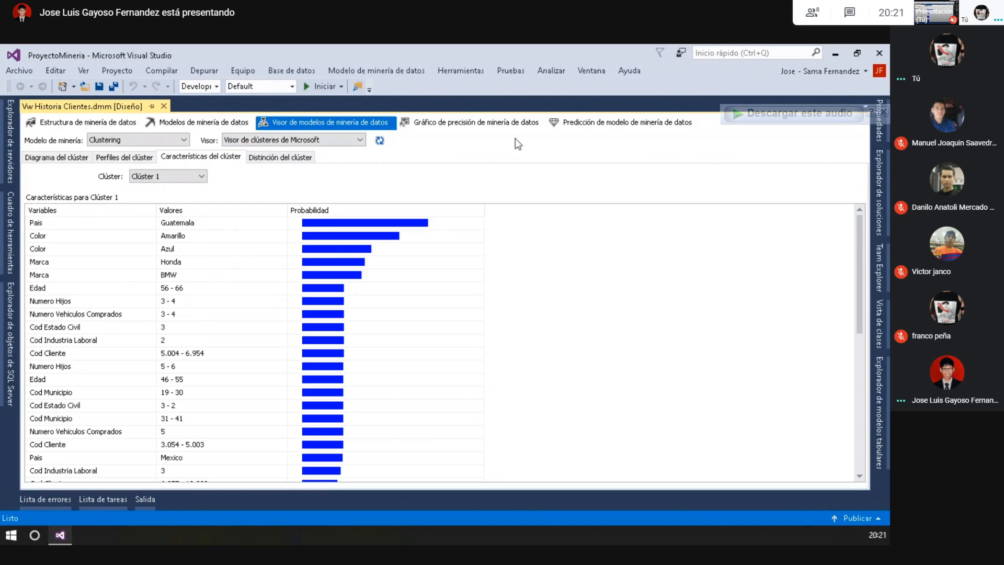
Step: Examine the scatter plot in the mining accuracy chart, and open the design of the mining model prediction query
left_click(484, 130)
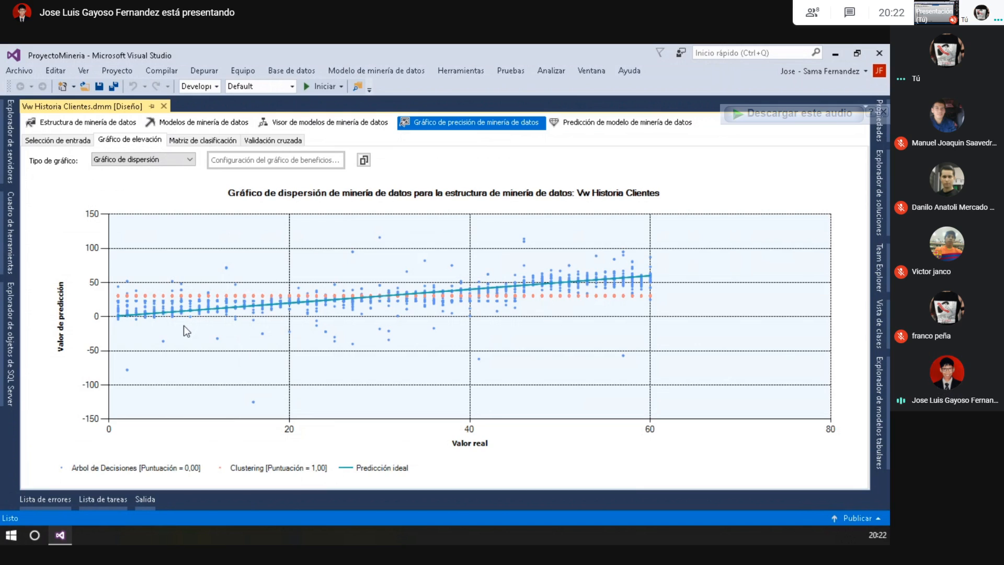
mouse_move(151, 320)
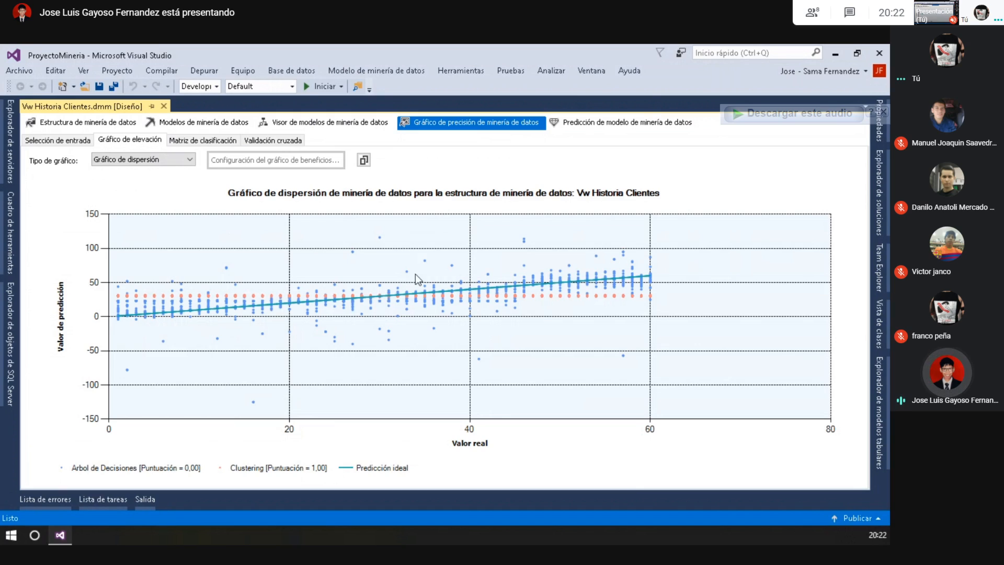
left_click(623, 120)
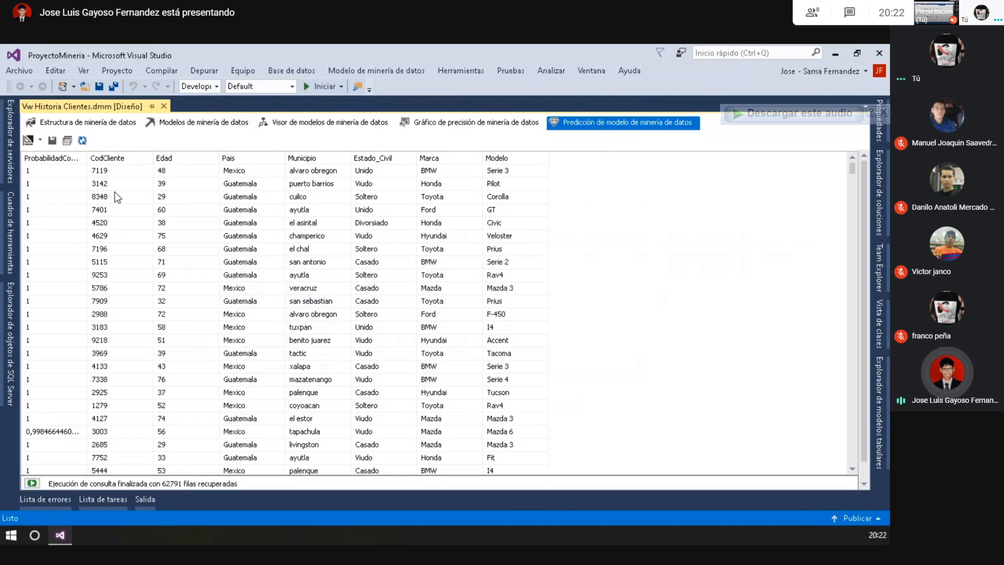
left_click(28, 140)
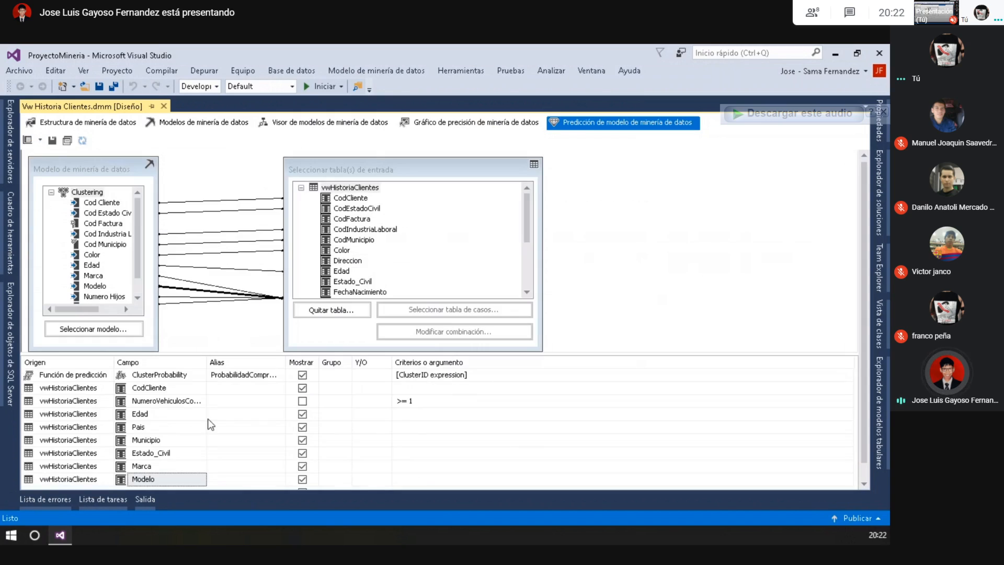
Step: Review the query's ClusterProbability alias, the CodCliente field and the >= 1 criterion on the number of vehicles purchased
left_click(155, 391)
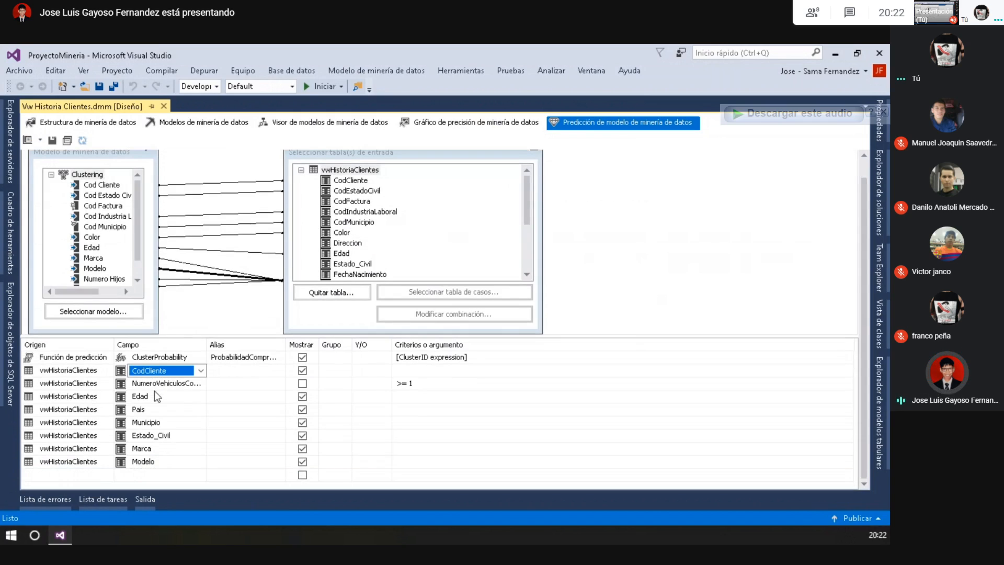
left_click(222, 357)
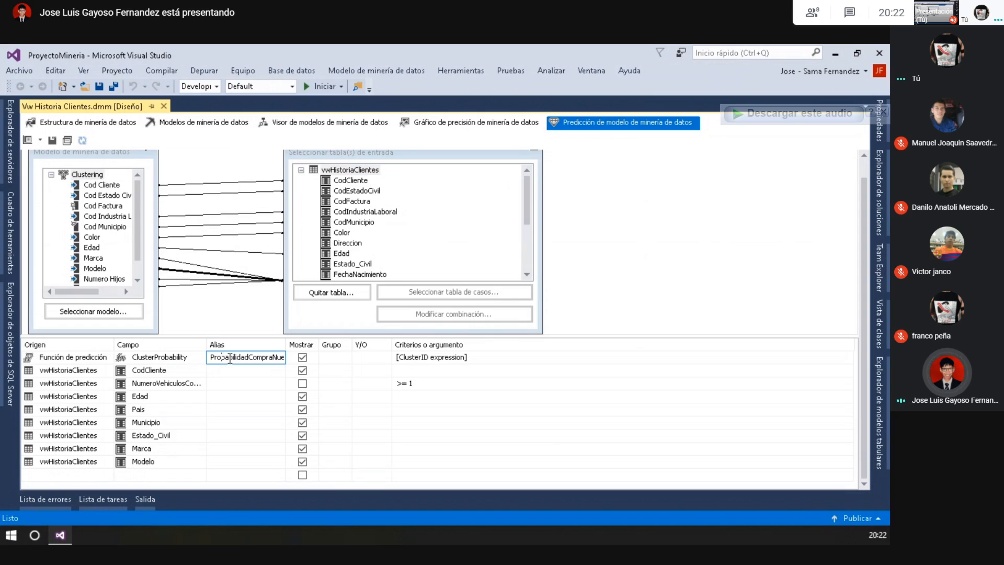
left_click(193, 371)
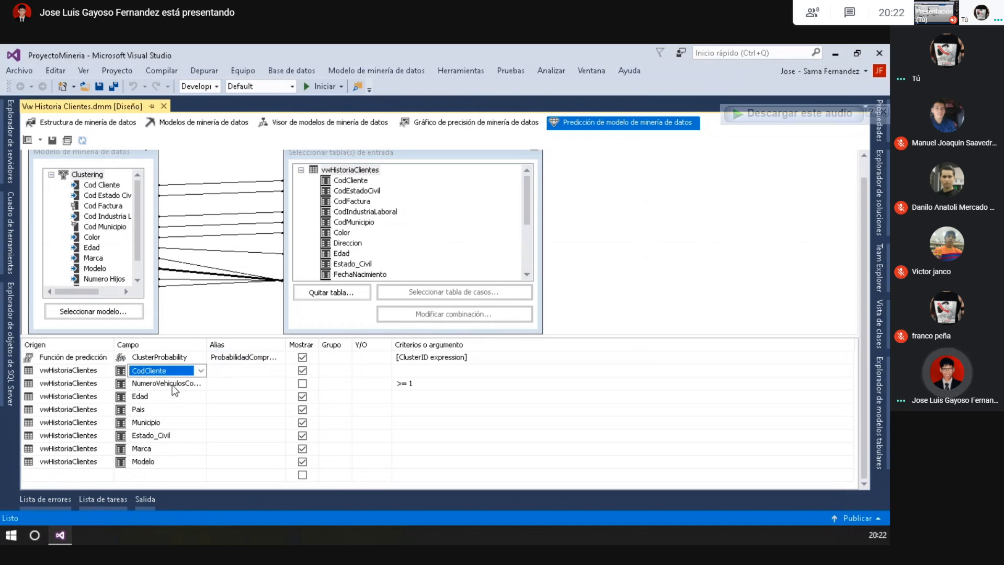
left_click(173, 384)
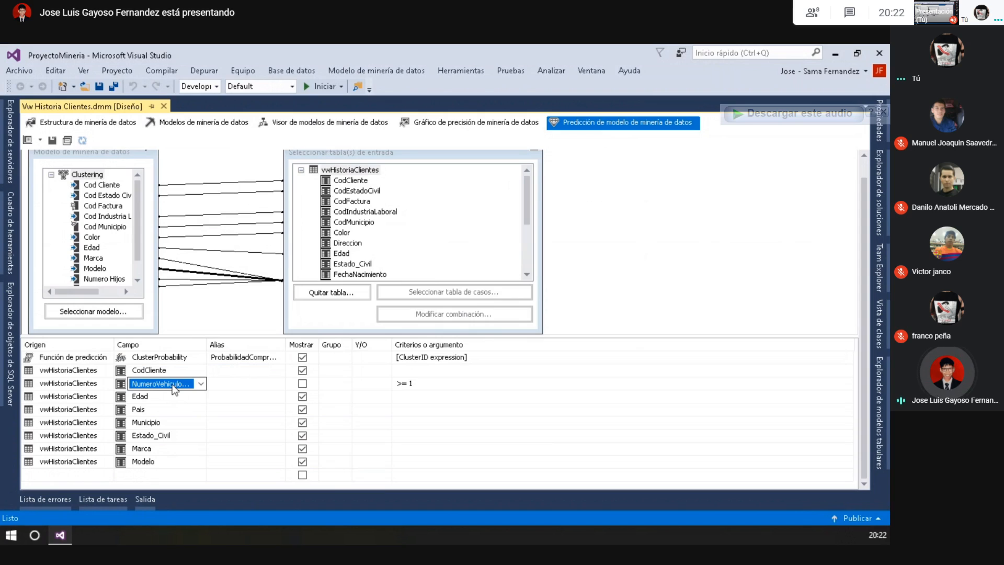
left_click(421, 387)
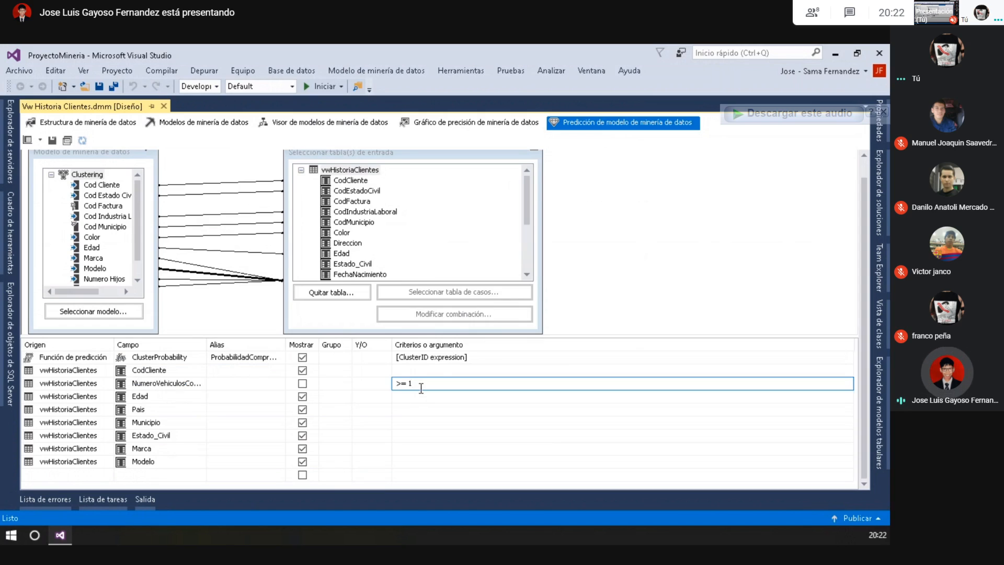
left_click_drag(421, 388, 393, 387)
Step: Go through the remaining query fields Edad, Pais, Municipio, Estado_Civil, Marca and Modelo
left_click(183, 399)
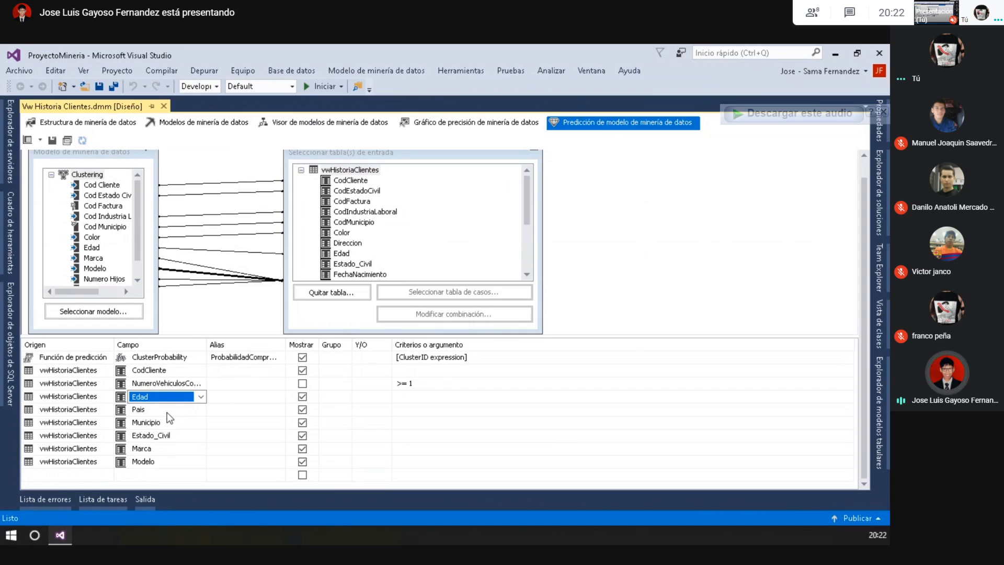
left_click(167, 412)
left_click(165, 426)
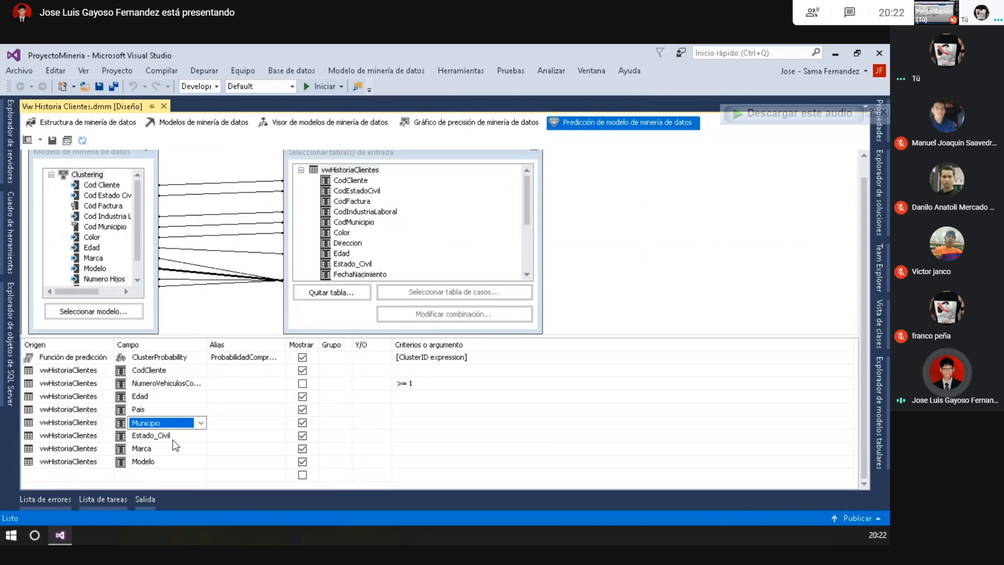
left_click(173, 438)
left_click(173, 449)
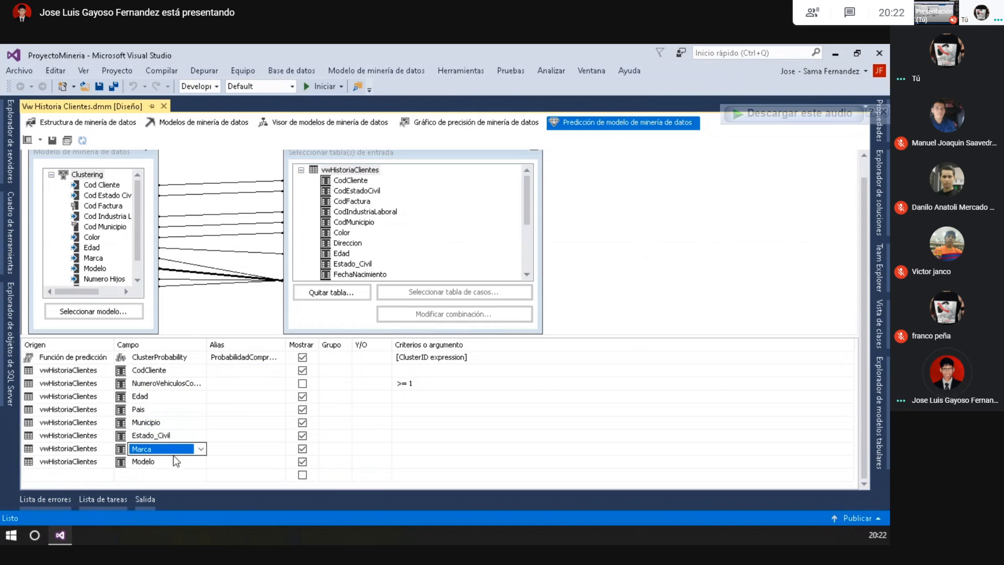
left_click(173, 460)
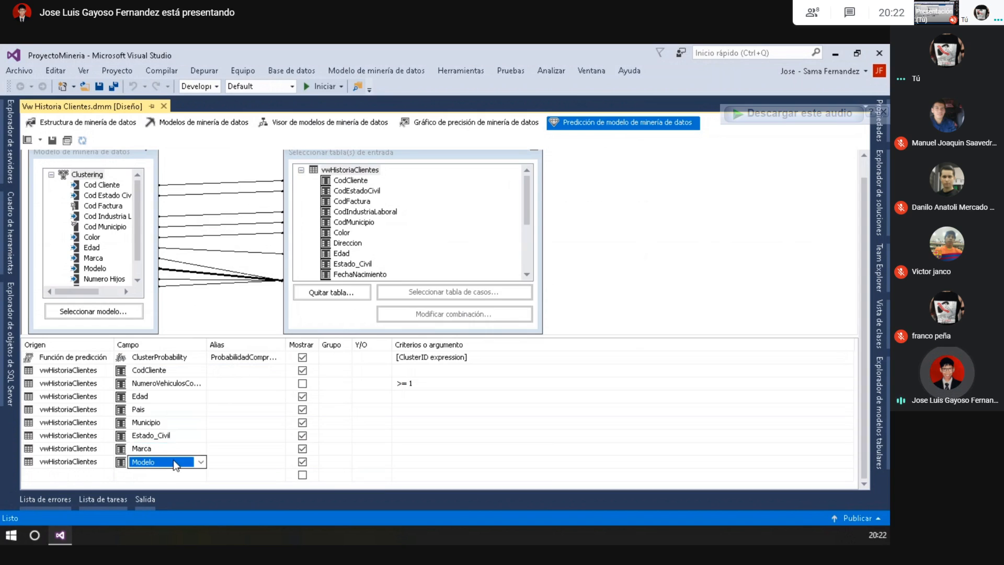
Step: Show the prediction query's results, widen the ProbabilidadCompraNueva column to reveal its full name, and inspect its values
left_click(28, 141)
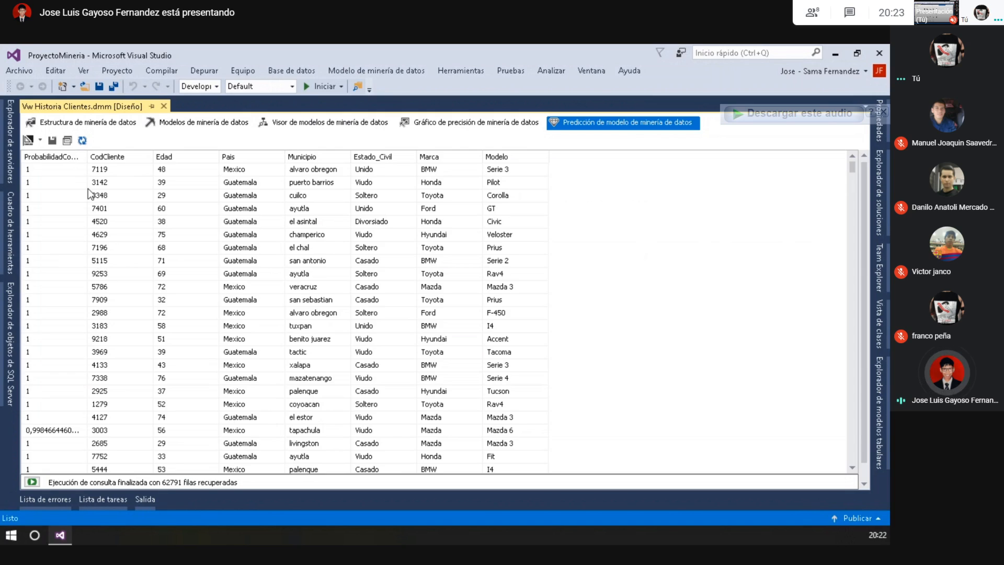
left_click_drag(89, 162, 124, 160)
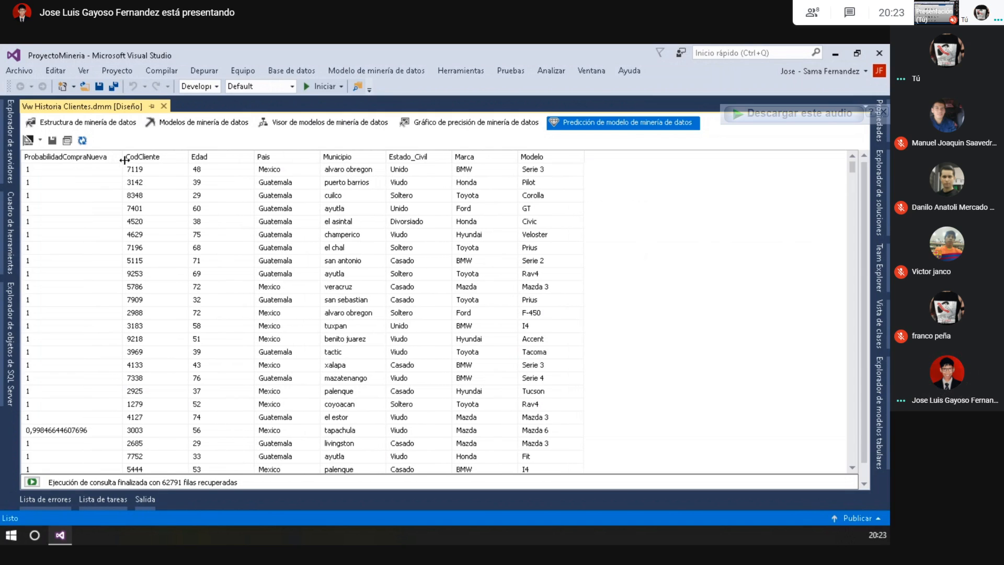
left_click(83, 173)
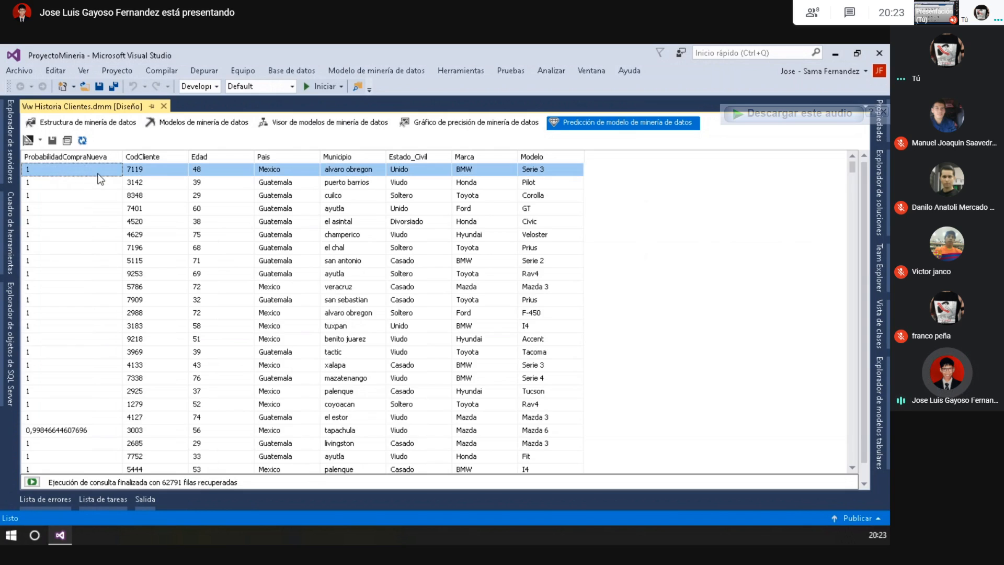
left_click(54, 205)
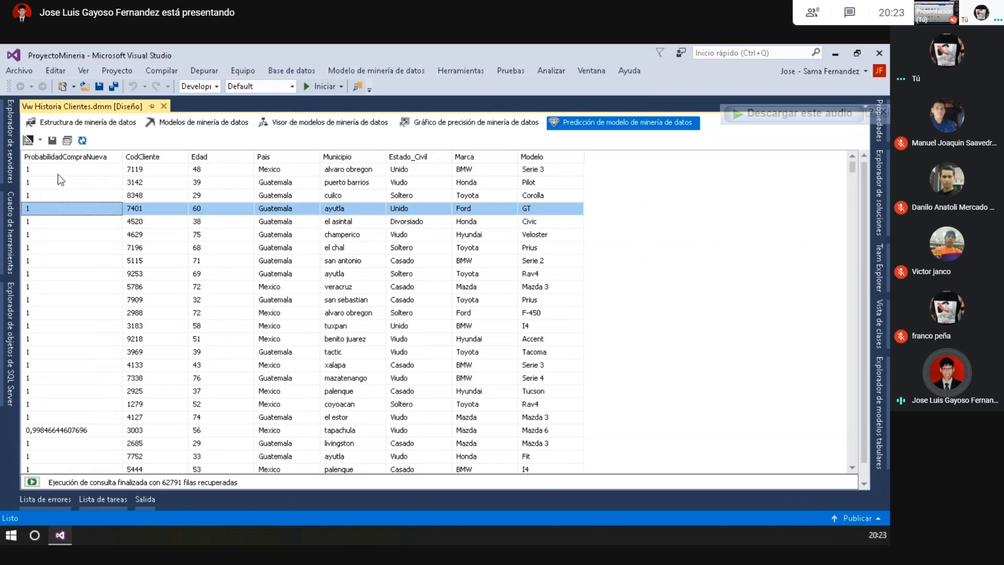
Step: Inspect the first result row's CodCliente, Edad, Pais, Municipio, Estado_Civil, Marca and Modelo values
left_click(149, 170)
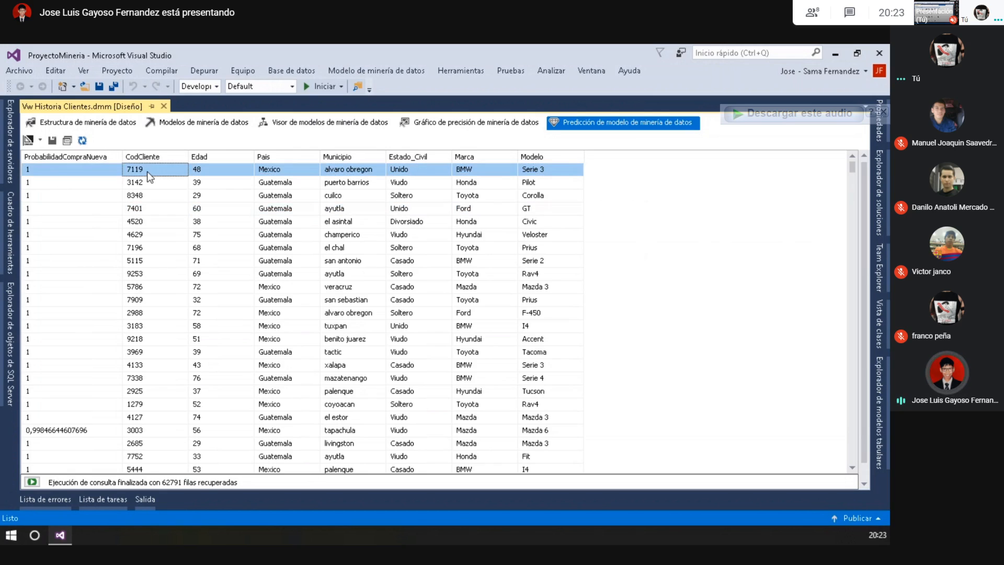
left_click(210, 174)
left_click(298, 172)
left_click(348, 175)
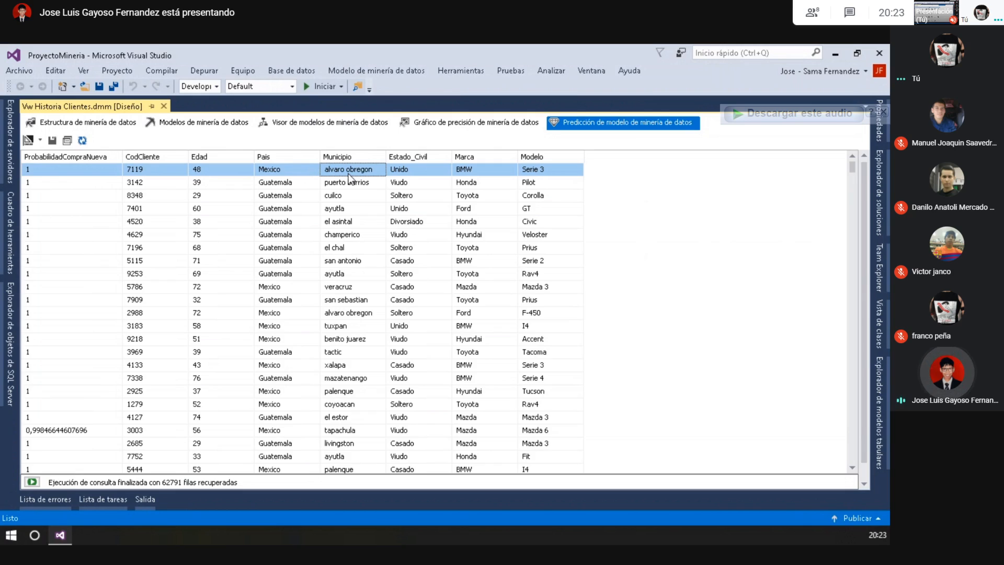
left_click(426, 176)
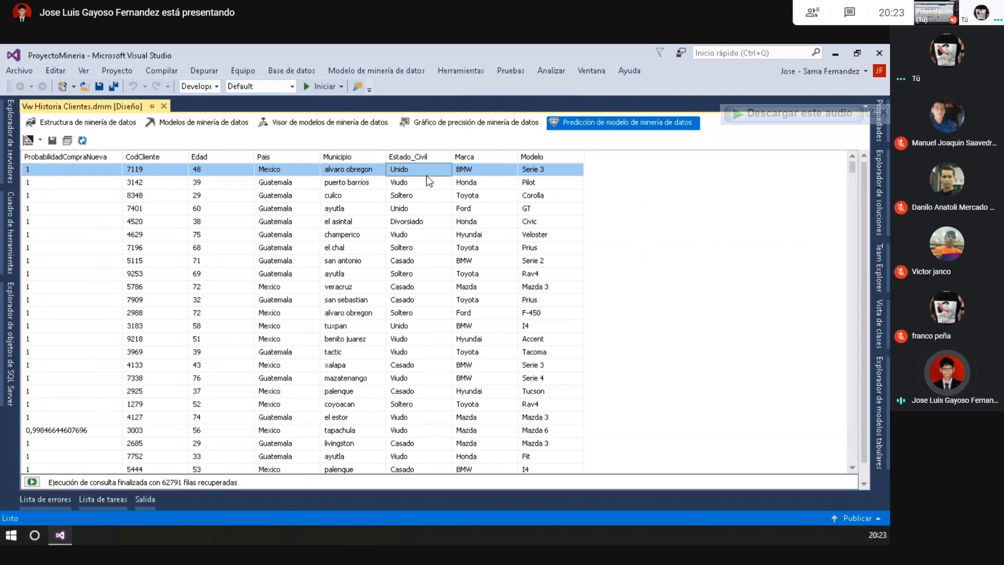
left_click(471, 170)
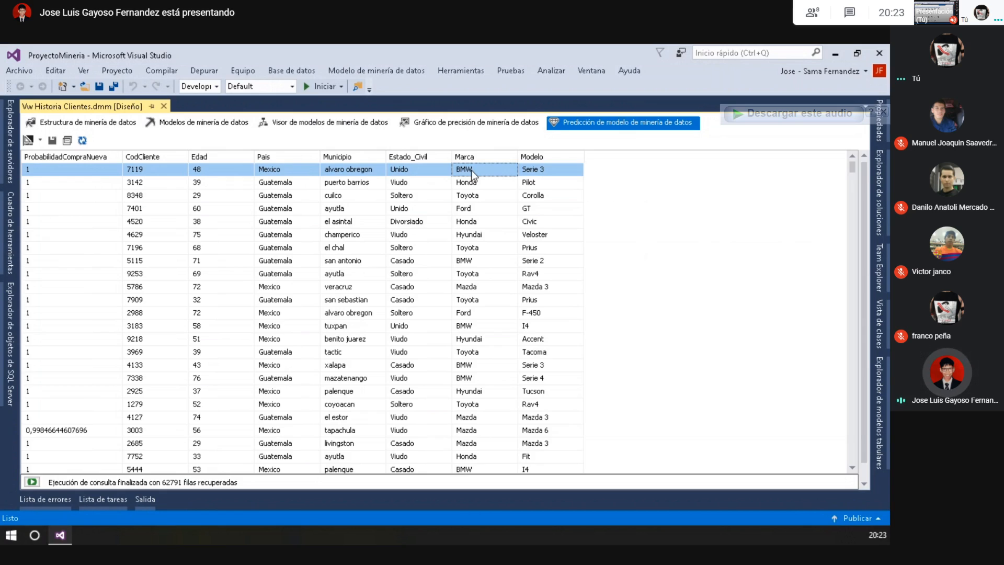
left_click(558, 174)
Step: Look through the prediction results for customers whose ProbabilidadCompraNueva is below 1, picking out the Mazda 6 row from Tapachula
scroll(207, 306, "down", 5)
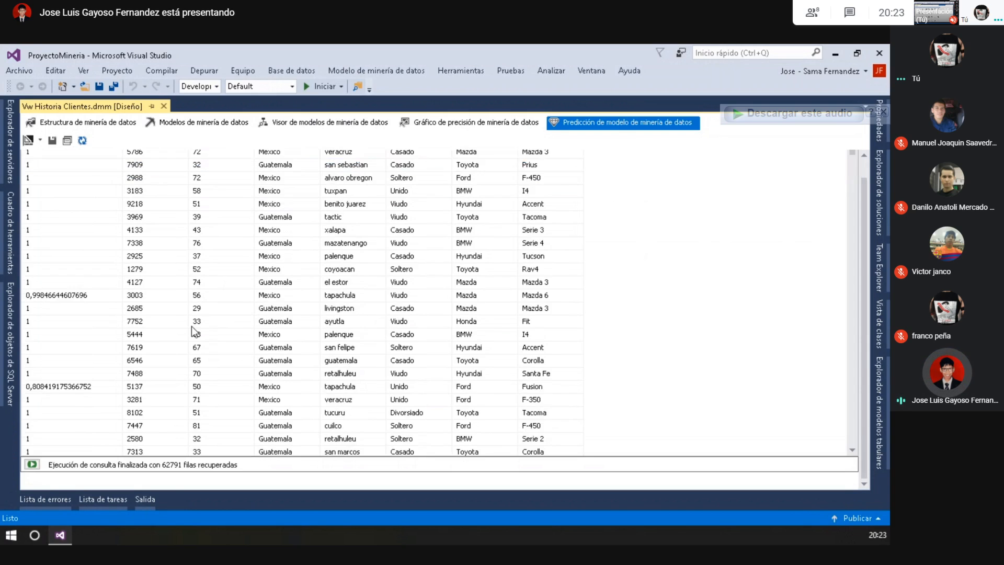
left_click(96, 259)
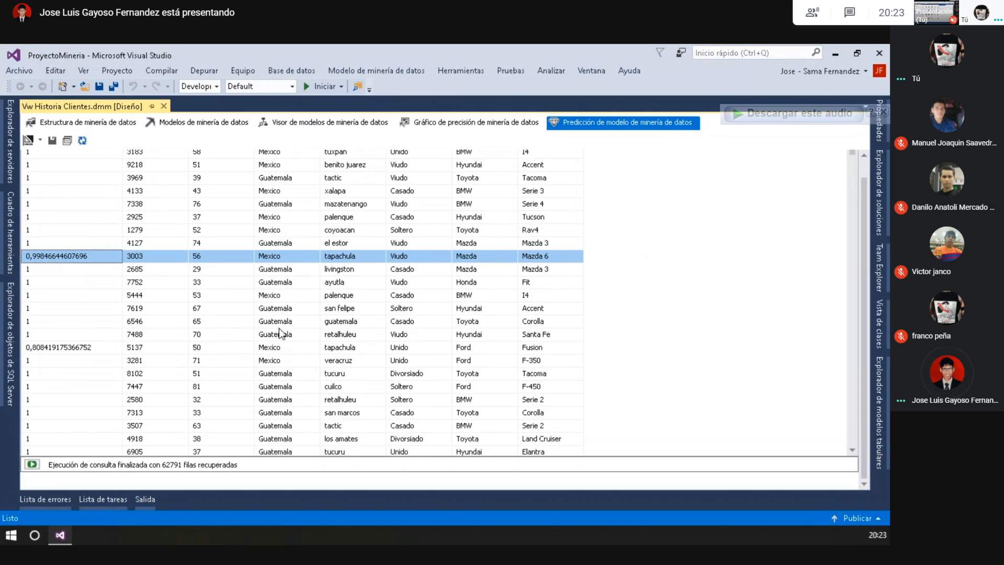
scroll(253, 340, "down", 5)
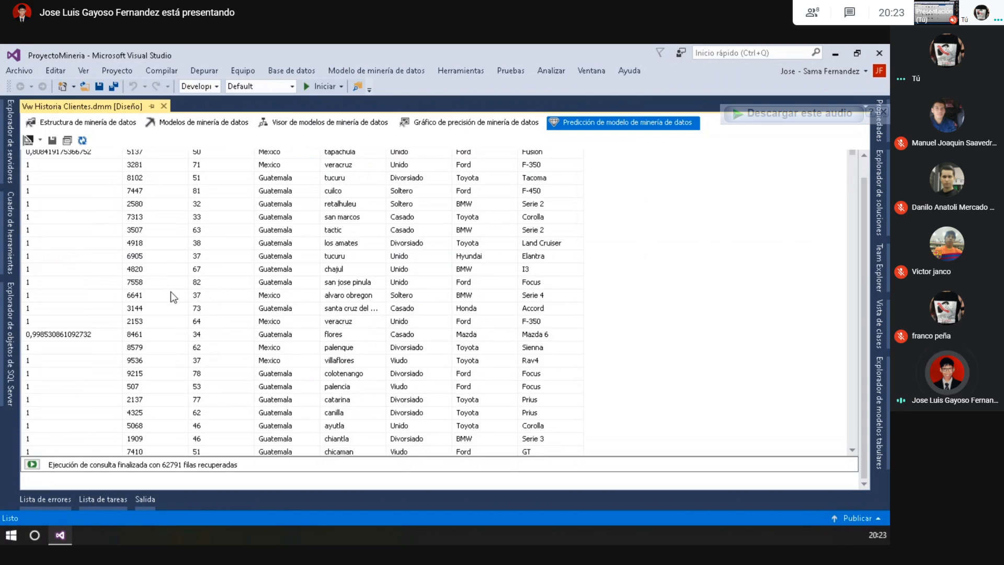
scroll(205, 321, "down", 5)
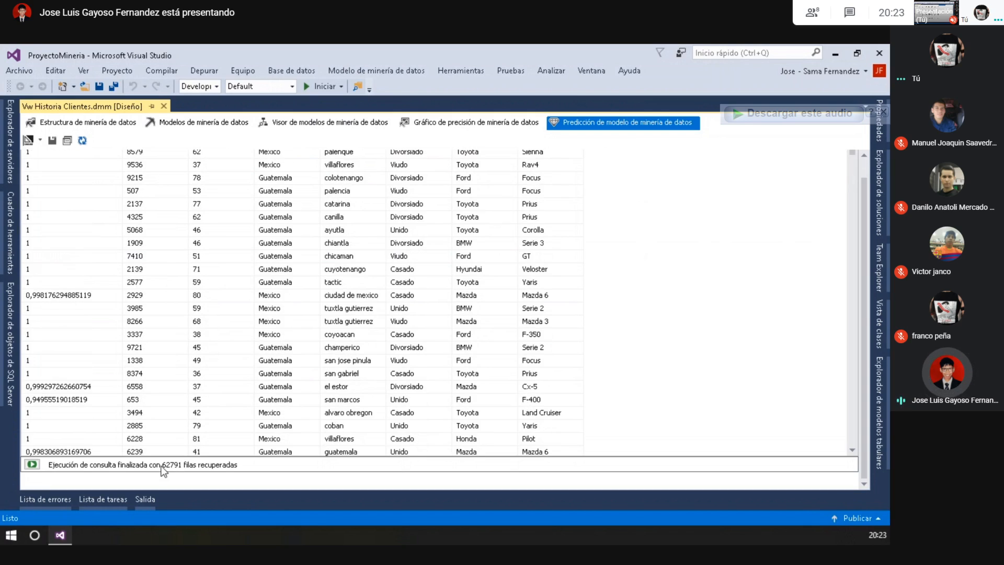
scroll(217, 293, "down", 6)
scroll(212, 294, "up", 20)
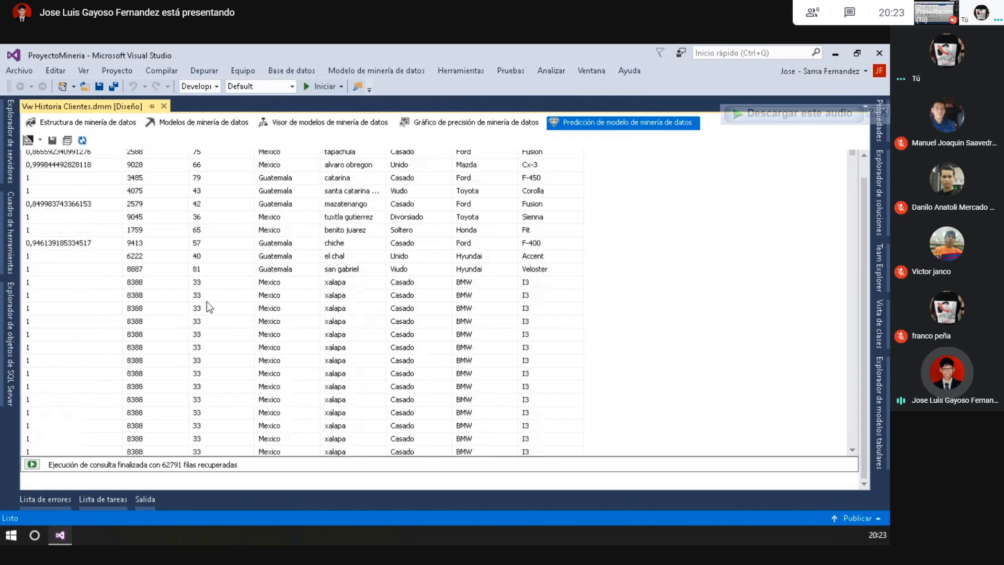